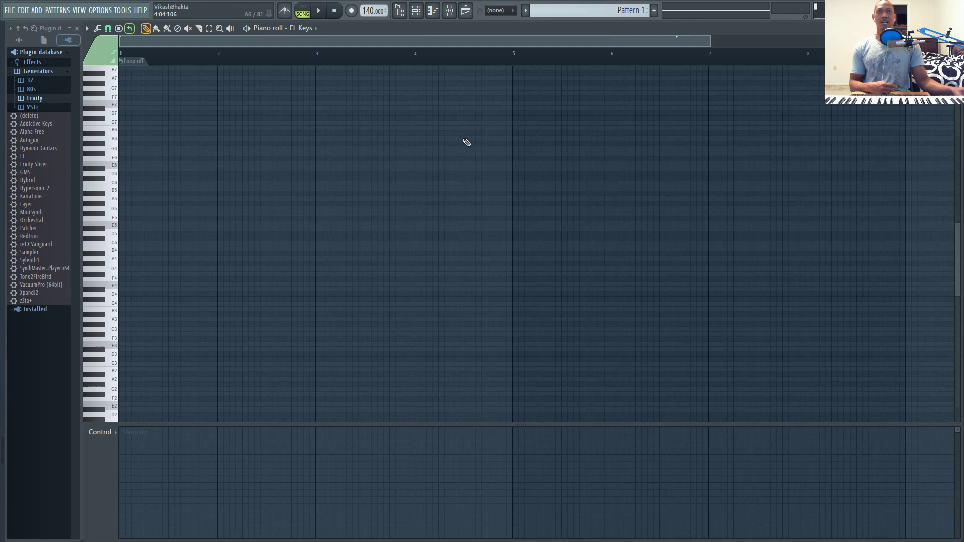
# Open the FL Keys instrument from the channel rack, and bring up its piano roll
pyautogui.click(416, 11)
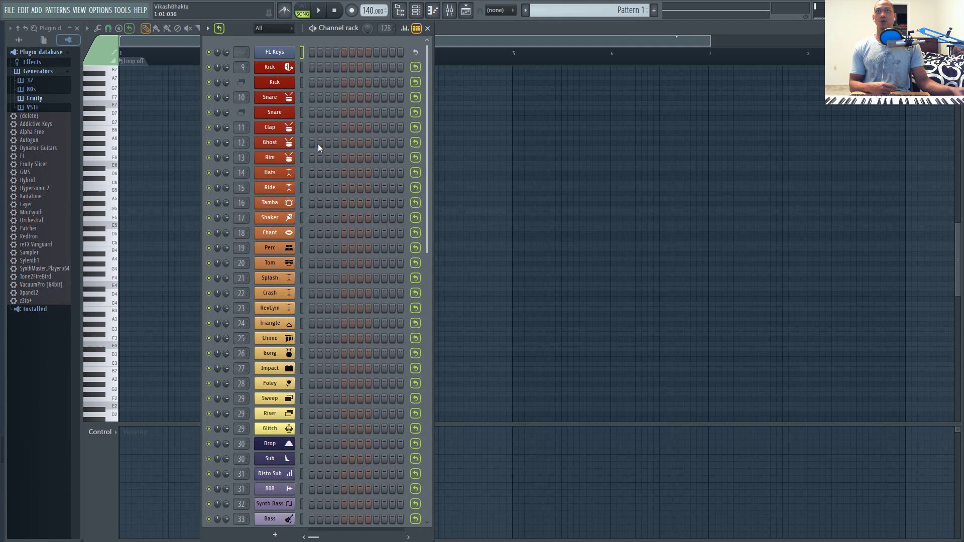
pyautogui.click(276, 53)
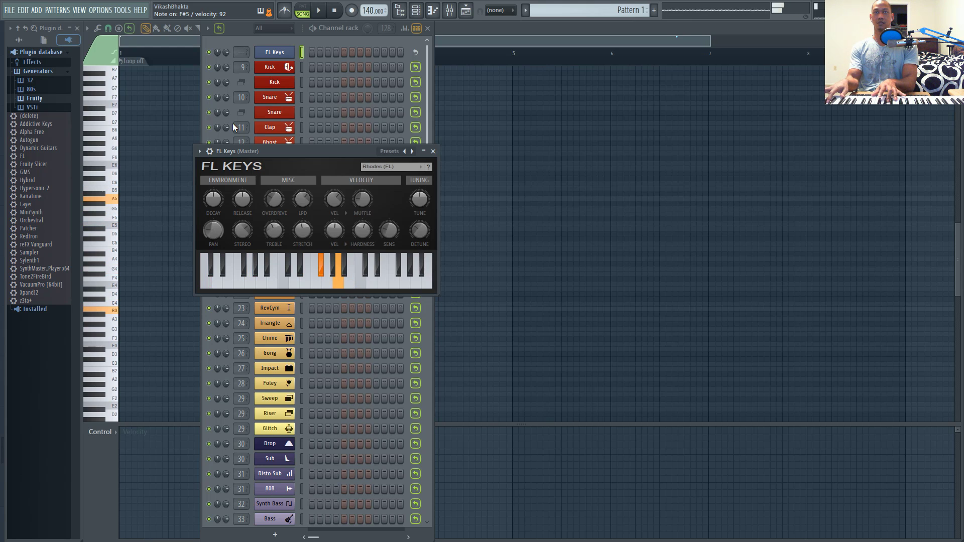
pyautogui.press('F7')
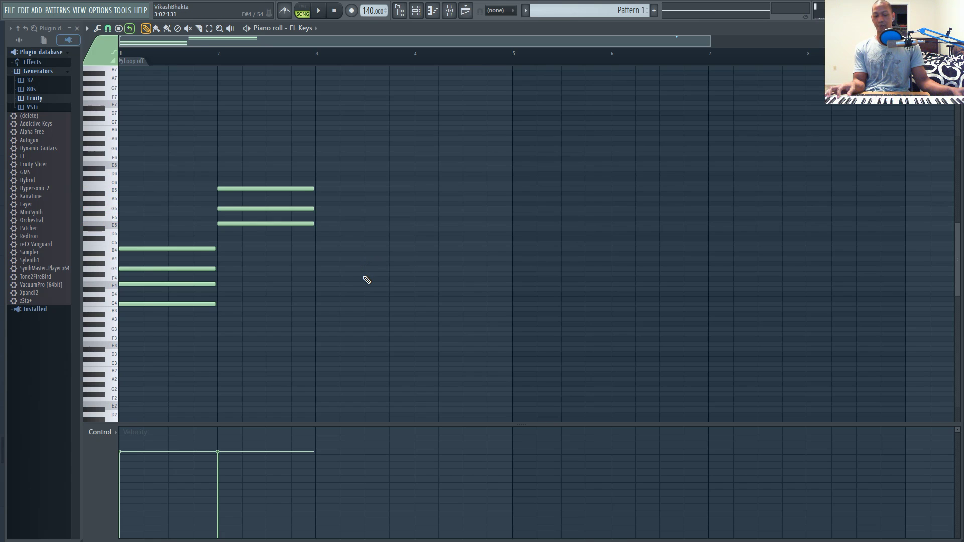
# Draw G4, E4 and C4 notes in the second bar beneath its upper three notes
pyautogui.click(219, 269)
pyautogui.click(222, 284)
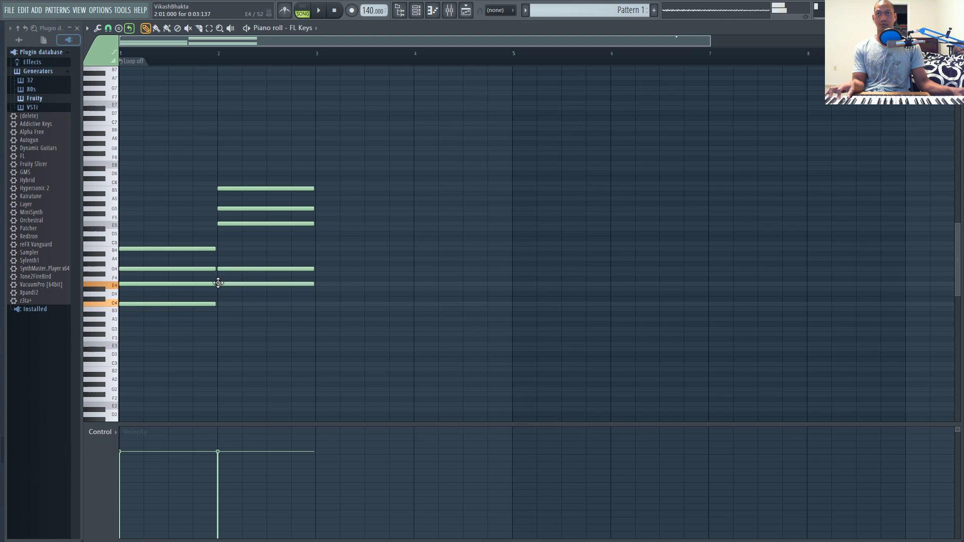
pyautogui.click(223, 305)
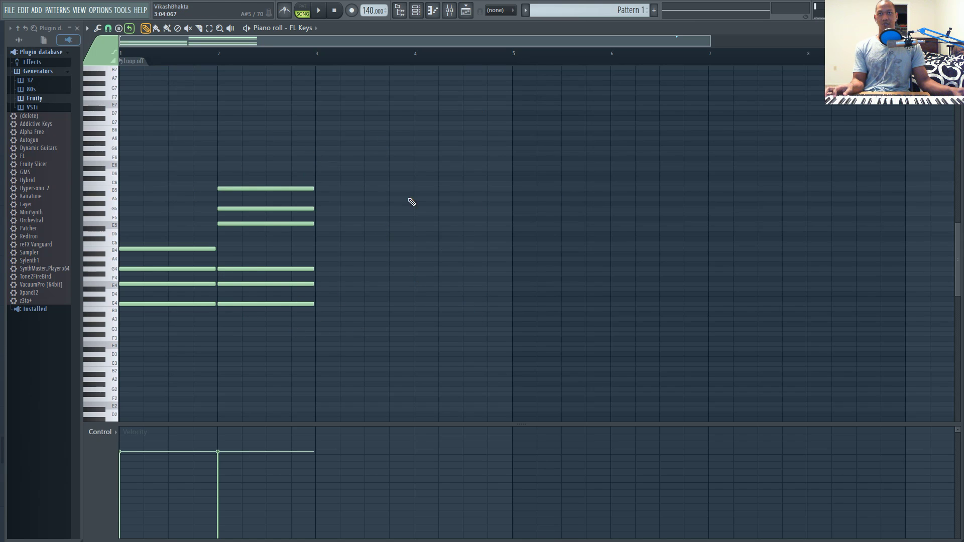
# Highlight the second bar's inner E and G notes in both octaves, followed by its outer B5 and C4 notes
pyautogui.moveTo(338, 207); pyautogui.dragTo(262, 242)
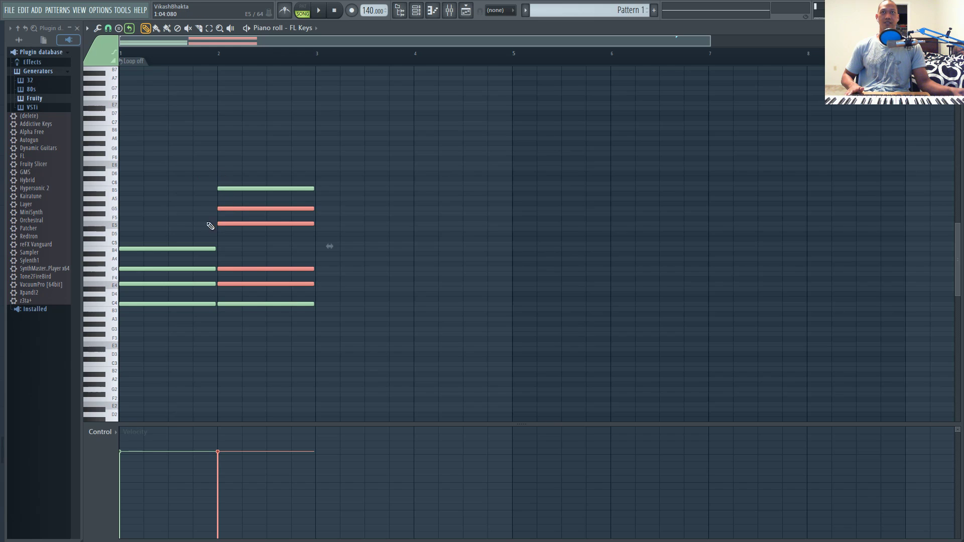
pyautogui.moveTo(217, 181); pyautogui.dragTo(318, 200)
pyautogui.moveTo(329, 301); pyautogui.dragTo(232, 317)
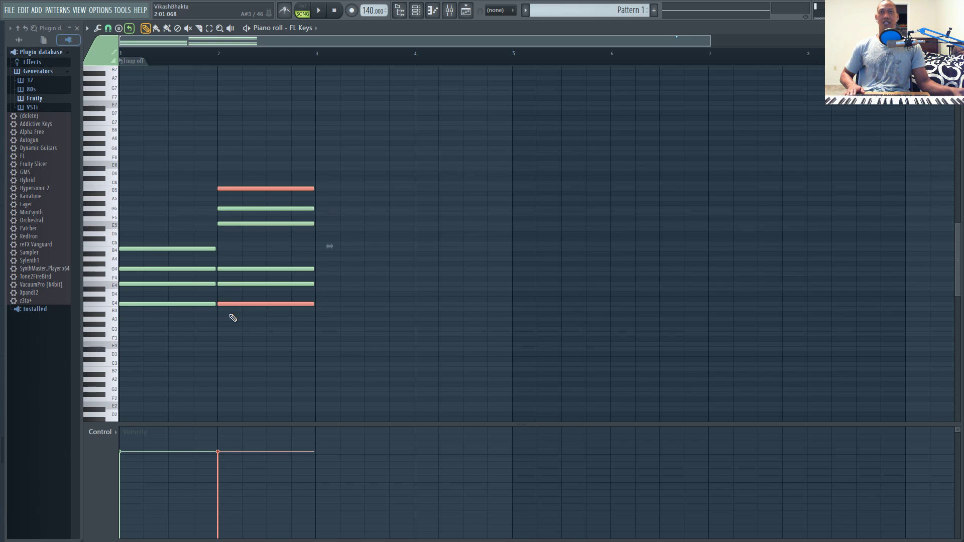
# Set the piano roll's scale highlighting to Minor Natural (Aeolian) with root note E
pyautogui.click(87, 28)
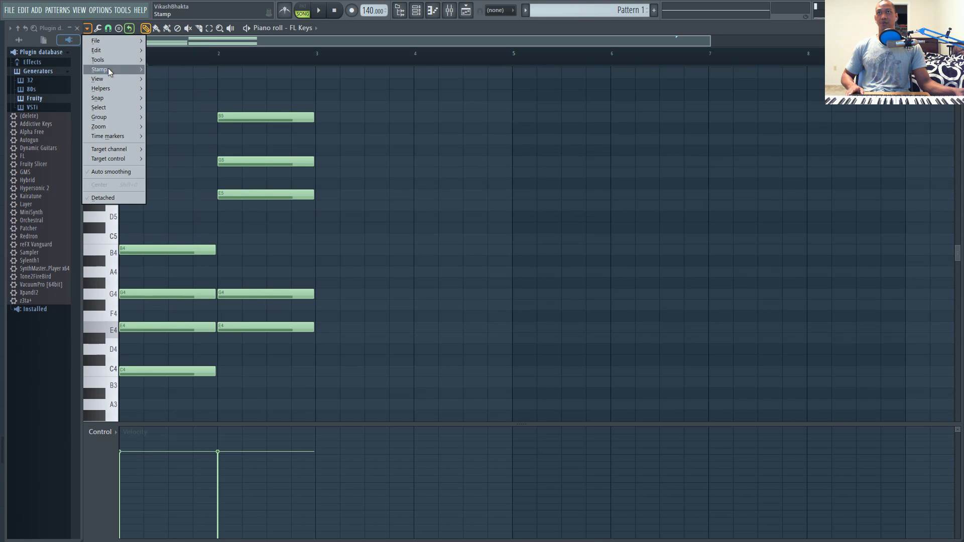
pyautogui.moveTo(114, 80)
pyautogui.moveTo(191, 97)
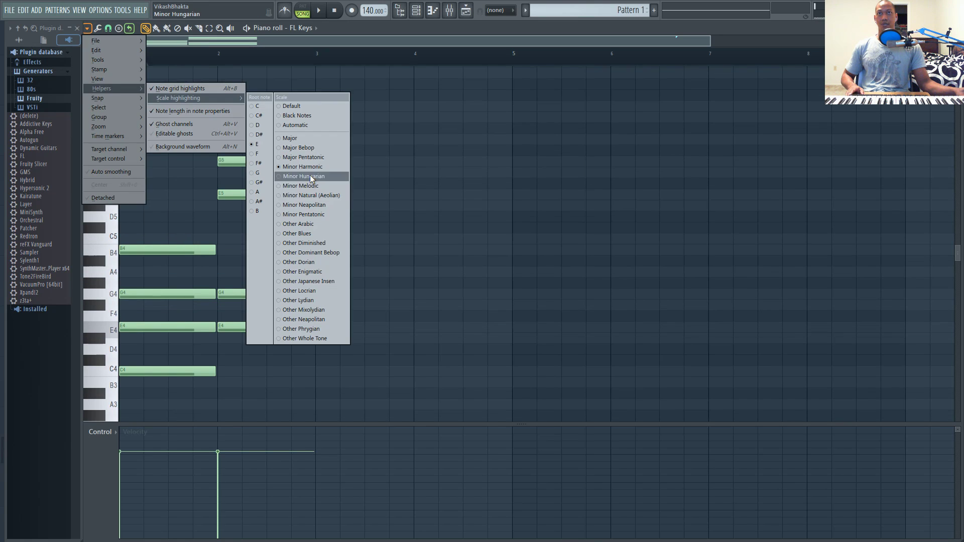
pyautogui.click(310, 196)
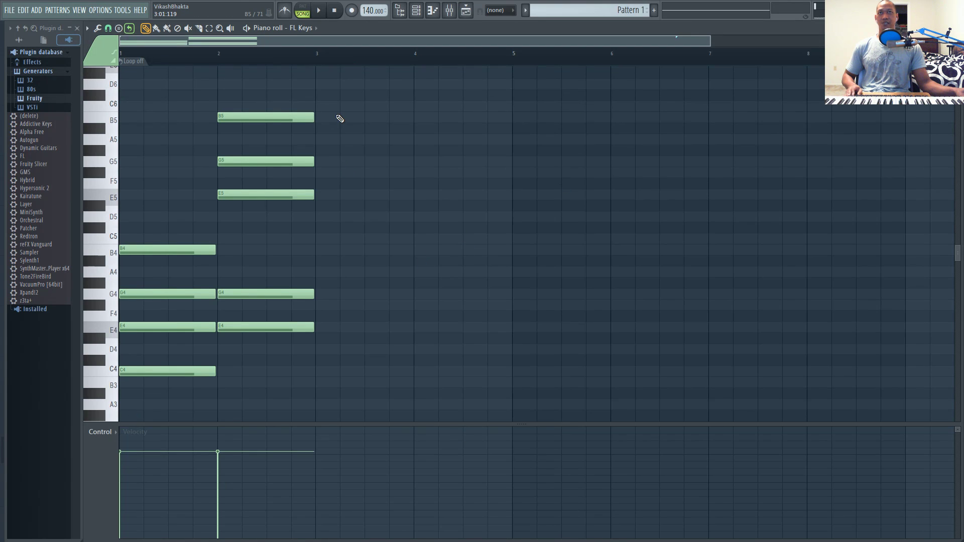
# Duplicate the second bar's E5 and G5 notes one octave down, and add a C4 note beneath them
pyautogui.moveTo(338, 91); pyautogui.dragTo(254, 230)
pyautogui.hotkey('ctrl', 'z')
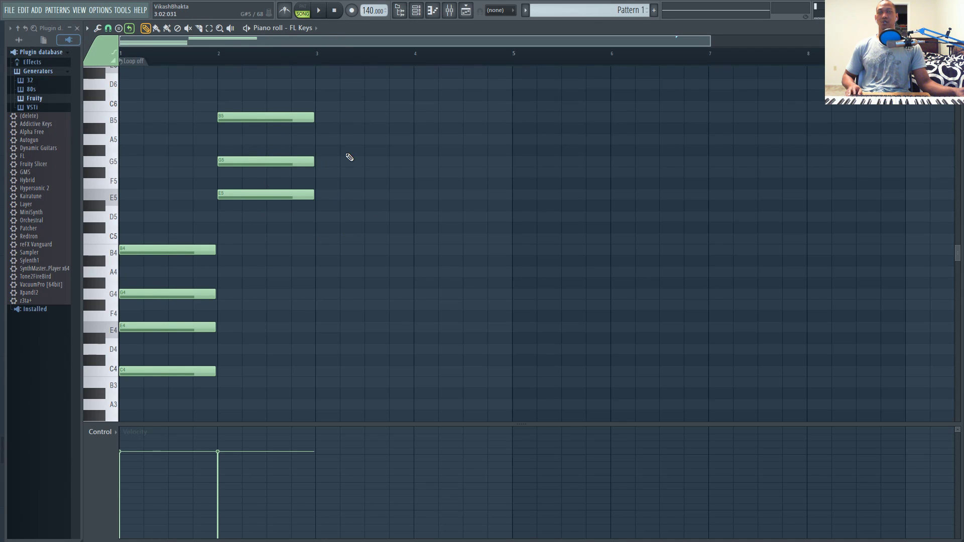
pyautogui.moveTo(334, 147); pyautogui.dragTo(236, 196)
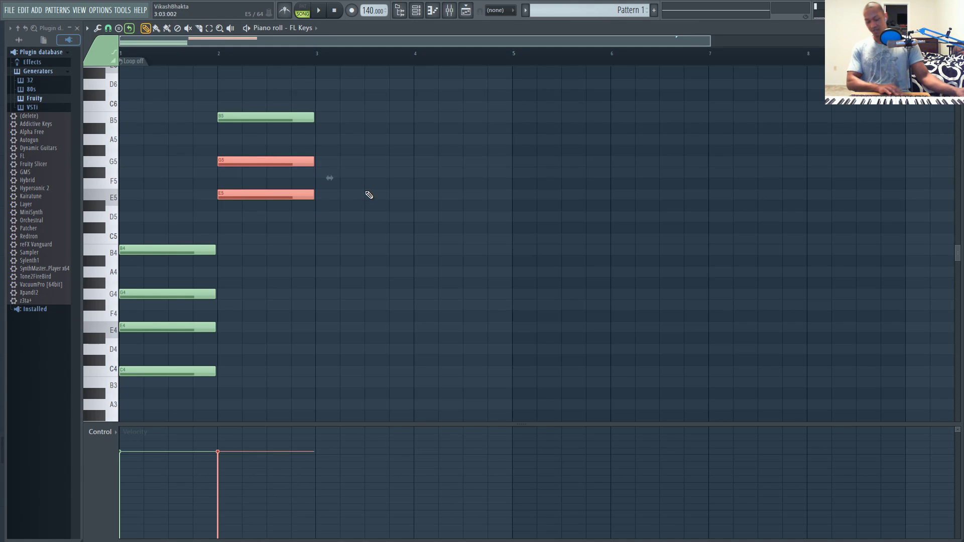
pyautogui.hotkey('ctrl', 'Down')
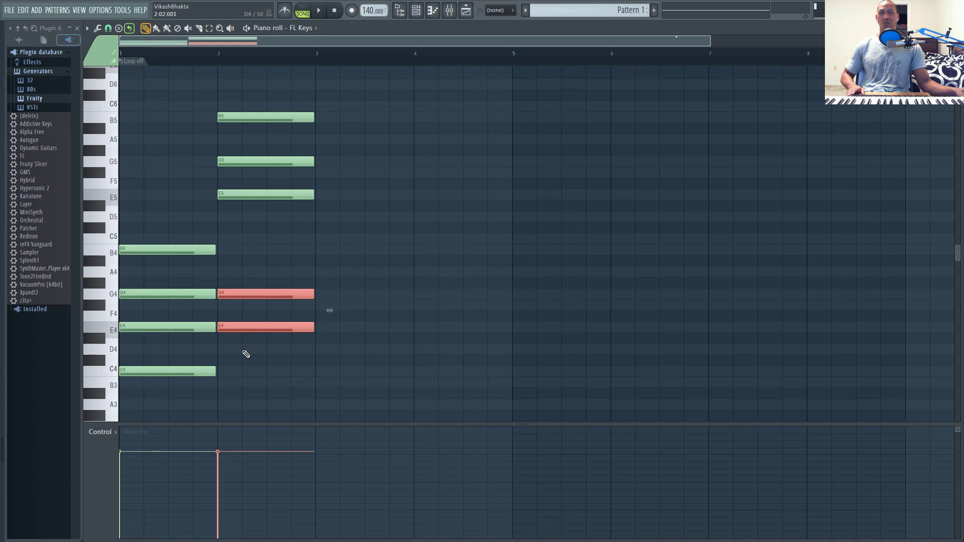
pyautogui.click(236, 377)
pyautogui.moveTo(284, 370); pyautogui.dragTo(258, 370)
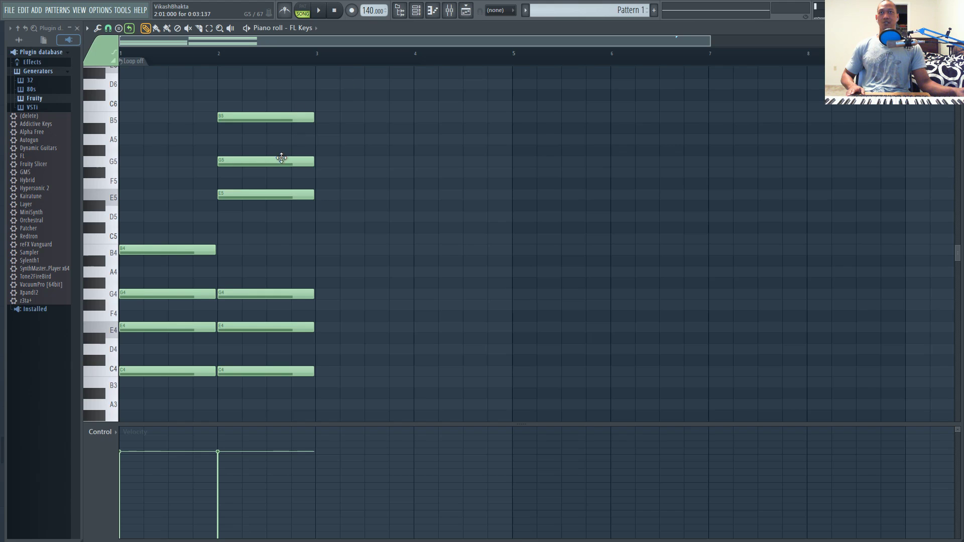
# Compare the two chords by highlighting the whole first chord, the inner E and G notes of both, and the first chord's outer notes
pyautogui.moveTo(150, 234); pyautogui.dragTo(167, 420)
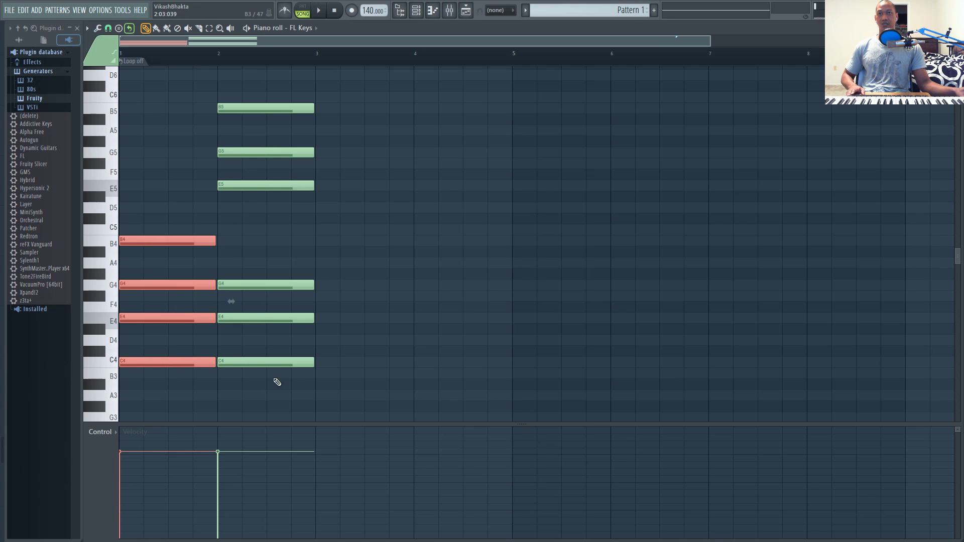
pyautogui.moveTo(129, 269); pyautogui.dragTo(160, 337)
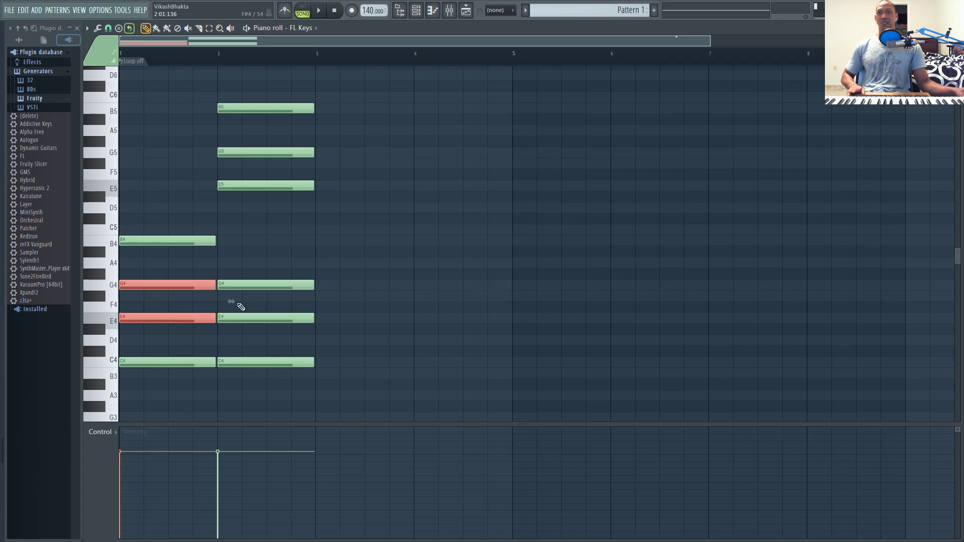
pyautogui.moveTo(257, 143); pyautogui.dragTo(270, 219)
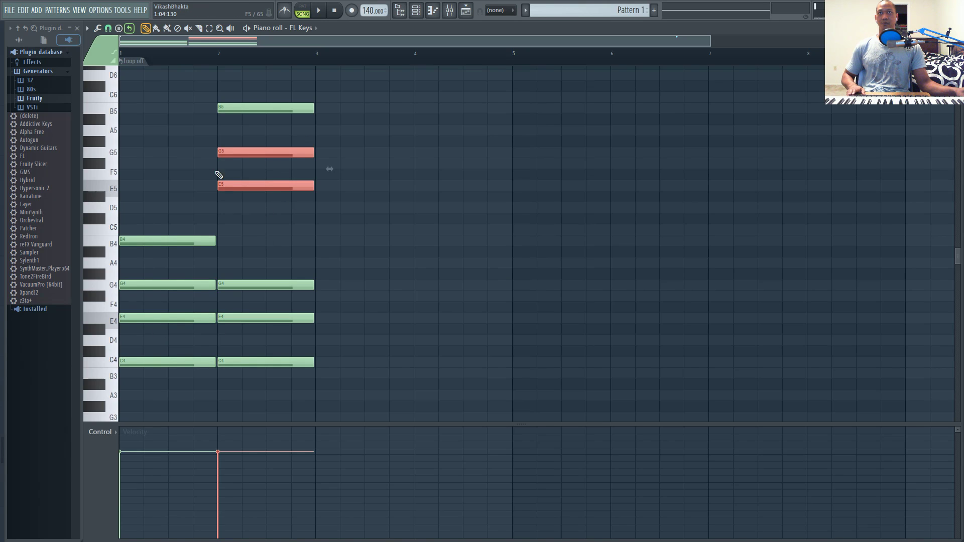
pyautogui.moveTo(259, 258); pyautogui.dragTo(255, 331)
pyautogui.hotkey('ctrl', 'd')
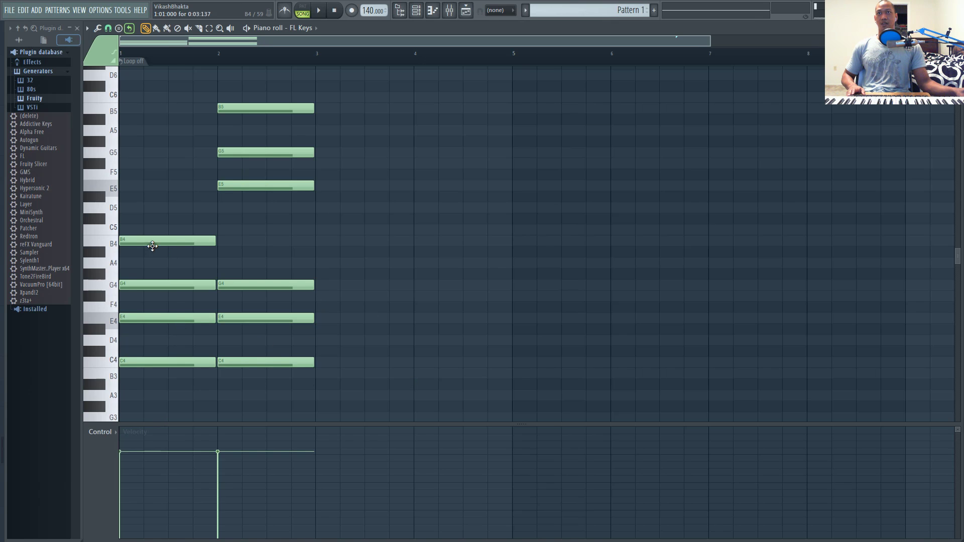
pyautogui.moveTo(161, 216); pyautogui.dragTo(151, 258)
pyautogui.moveTo(125, 411); pyautogui.dragTo(157, 359)
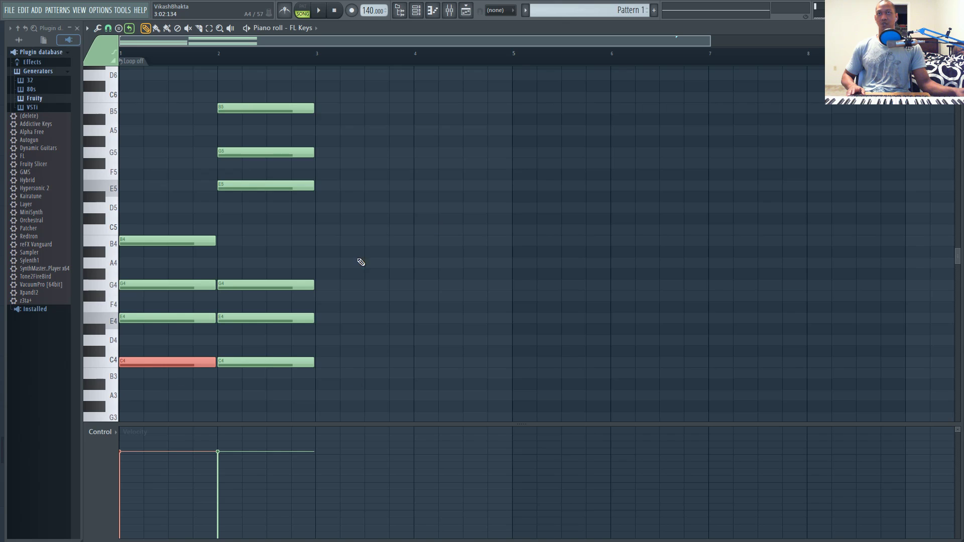
# Repeat each chord for one more bar to fill four bars, and play back the result
pyautogui.click(405, 196)
pyautogui.rightClick(421, 197)
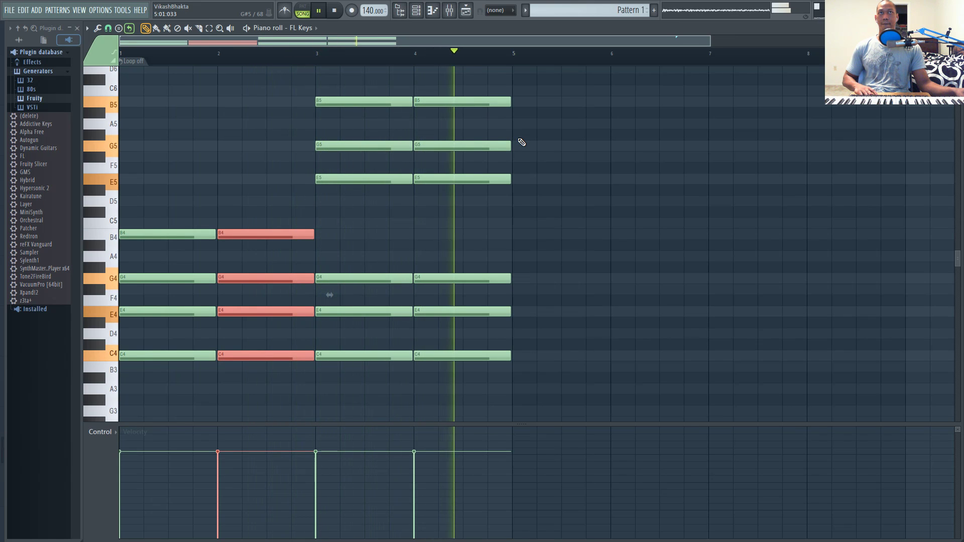
pyautogui.press('space')
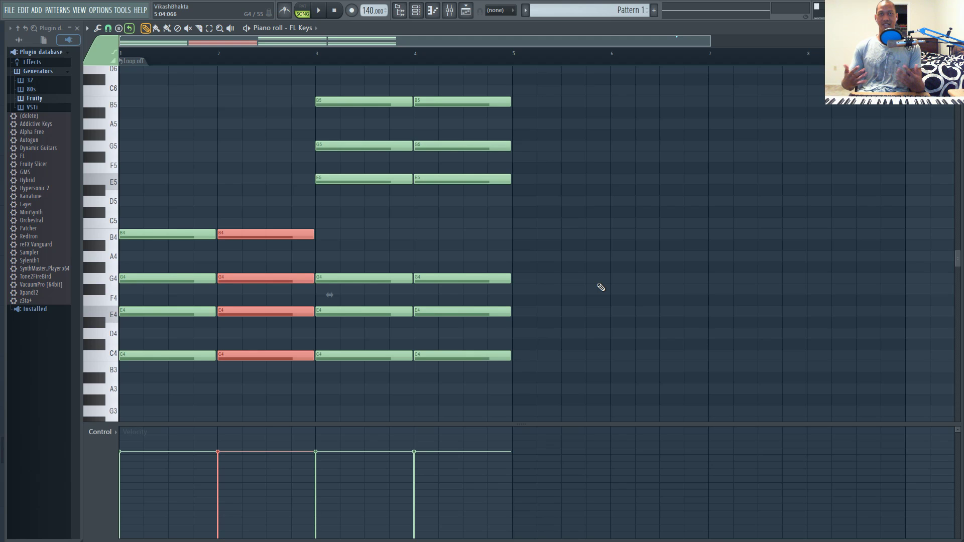
# Delete all notes, and draw a triad of G5, E5 and C5 in the first bar
pyautogui.moveTo(623, 88); pyautogui.dragTo(37, 489)
pyautogui.press('Delete')
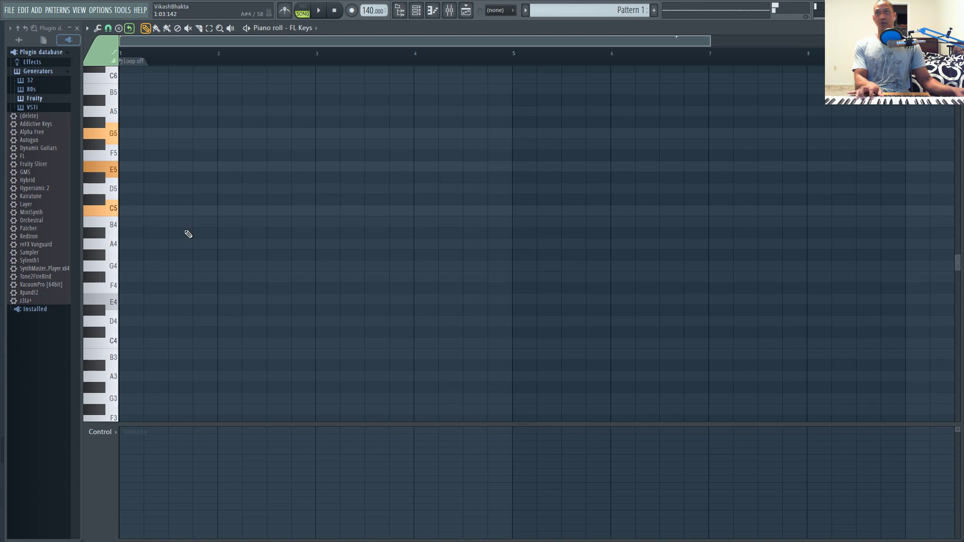
pyautogui.click(125, 133)
pyautogui.click(125, 167)
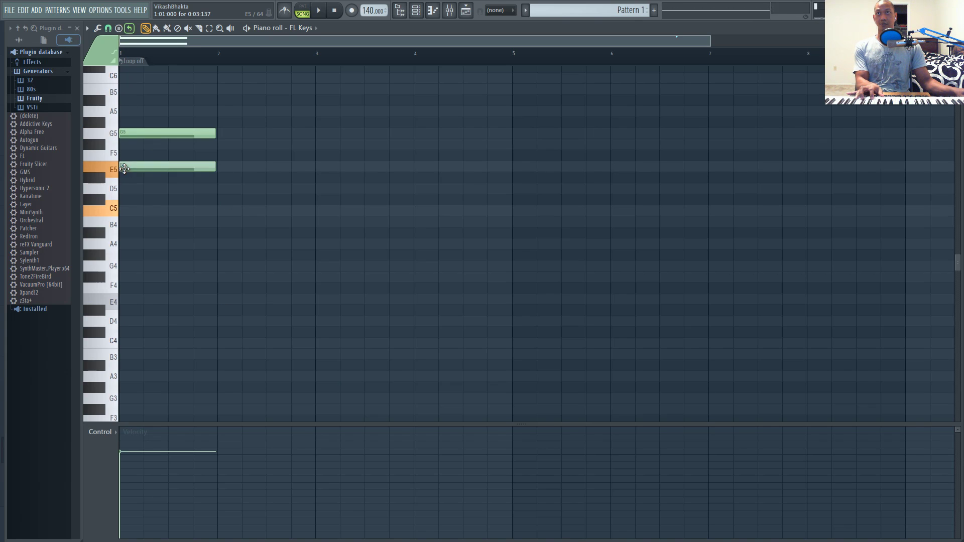
pyautogui.click(127, 210)
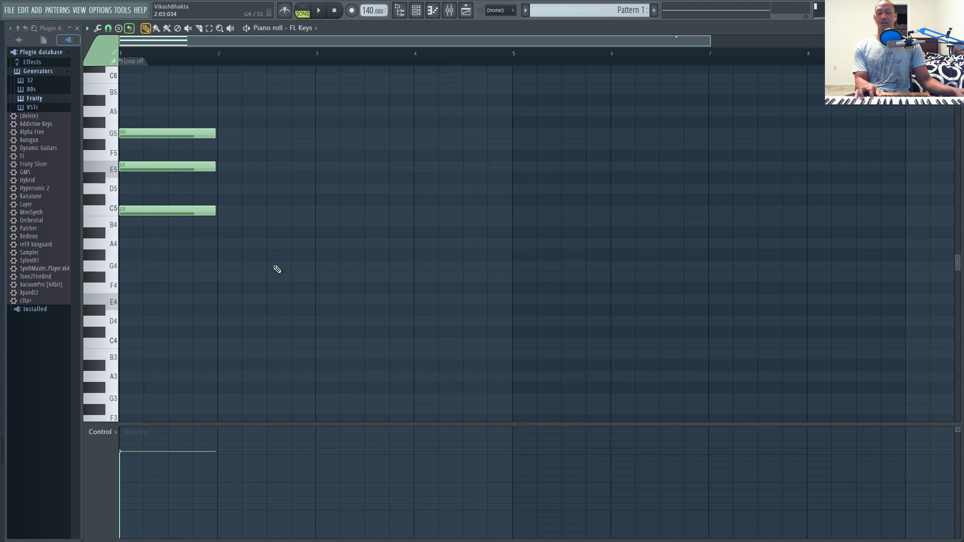
# Duplicate the E5 and C5 notes one octave down, and add an A3 note at the bottom of the chord
pyautogui.moveTo(253, 164); pyautogui.dragTo(121, 258)
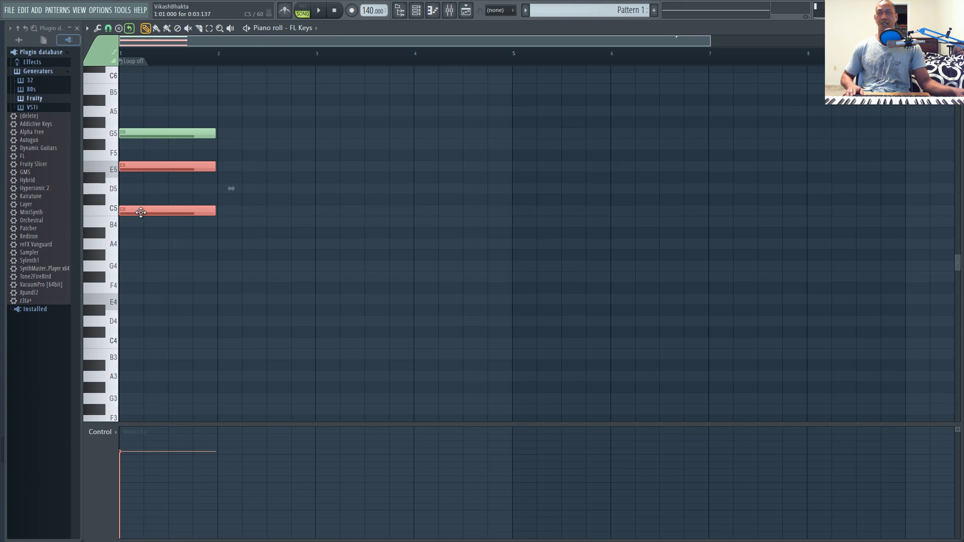
pyautogui.moveTo(141, 213); pyautogui.dragTo(236, 215)
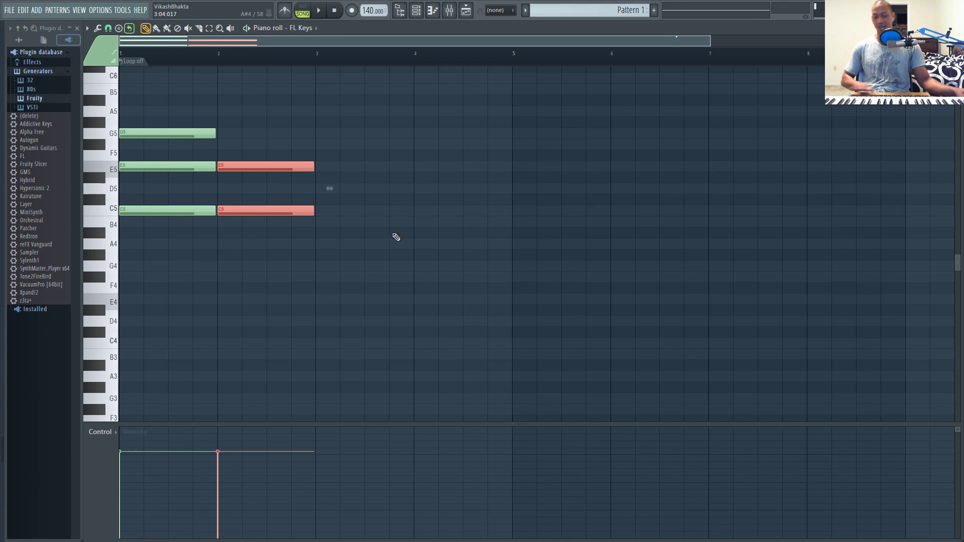
pyautogui.moveTo(272, 214); pyautogui.dragTo(173, 215)
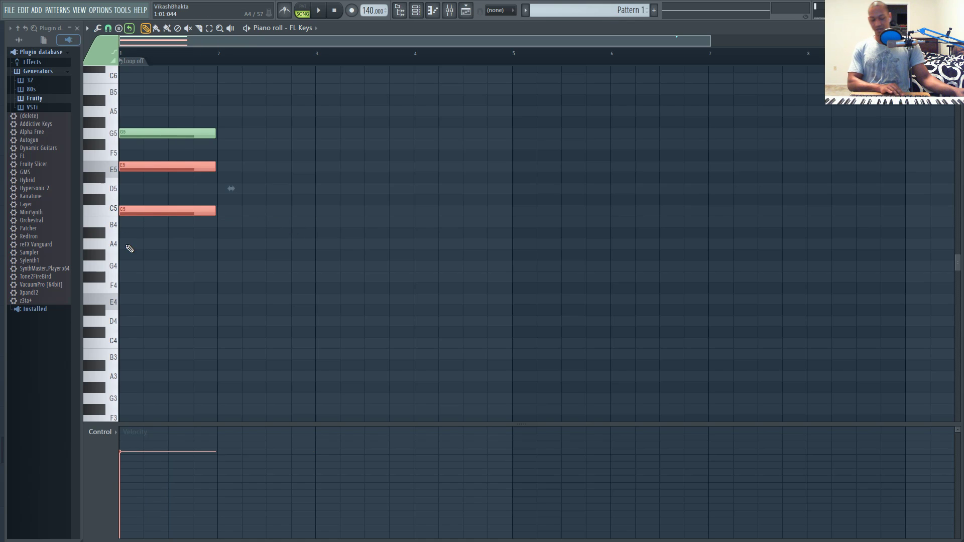
pyautogui.hotkey('ctrl', 'Down')
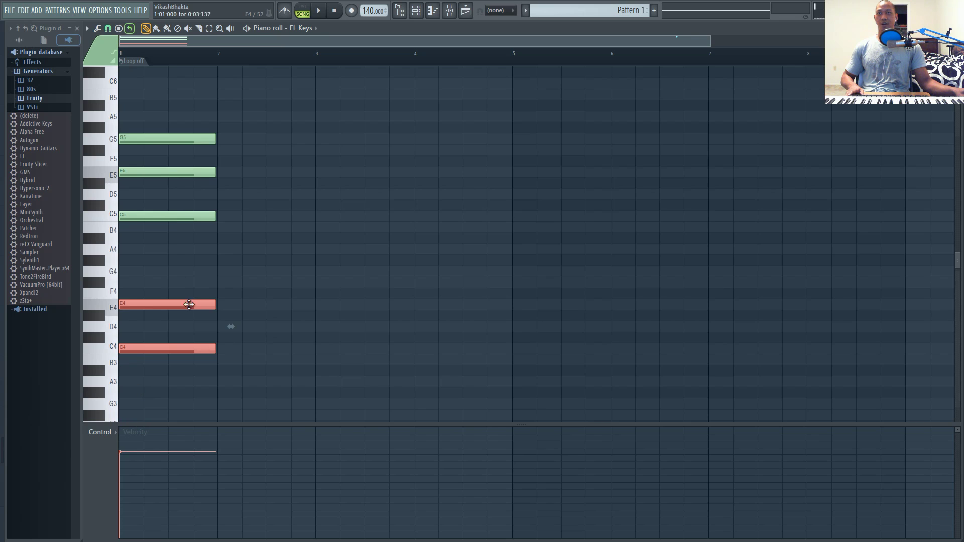
pyautogui.click(164, 374)
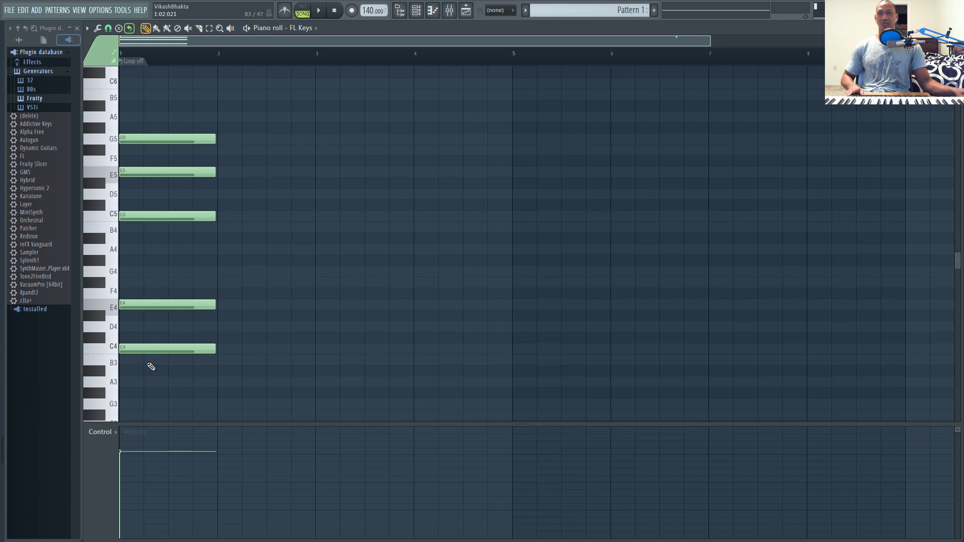
pyautogui.click(129, 384)
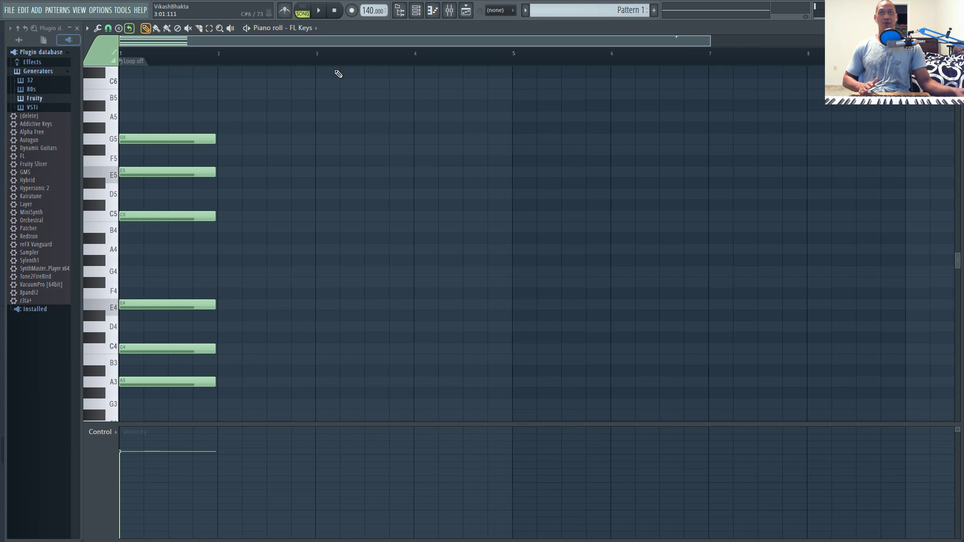
# Remove the stray C6 note above the second chord, and play back the two-chord progression
pyautogui.click(325, 12)
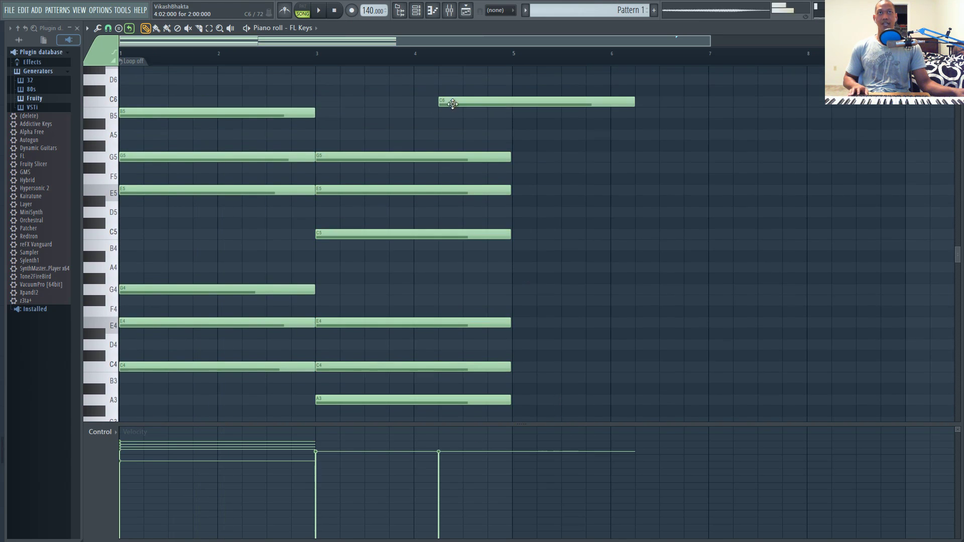
pyautogui.rightClick(454, 102)
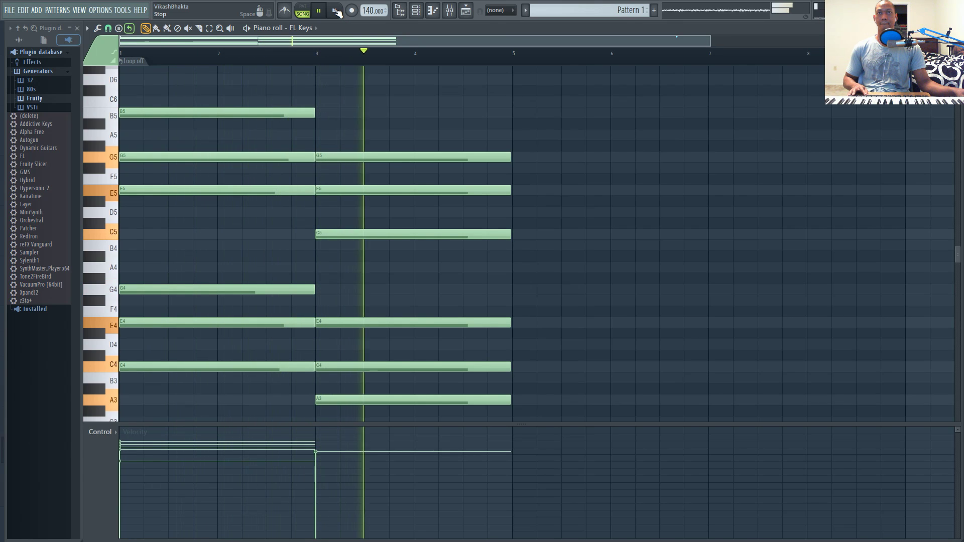
pyautogui.click(338, 12)
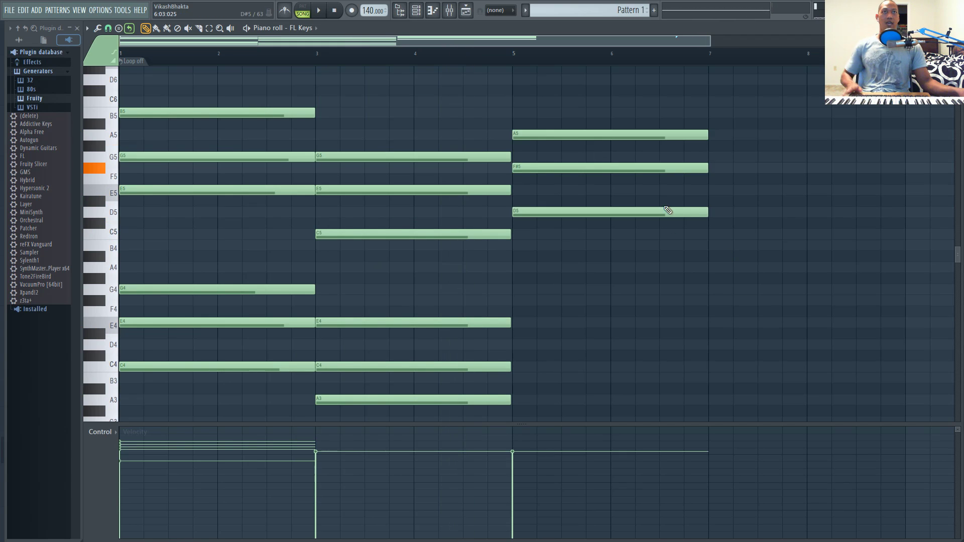
# Complete the third chord by doubling F#5 and D5 one octave down over a B3 note, and play back the progression
pyautogui.moveTo(763, 152); pyautogui.dragTo(612, 250)
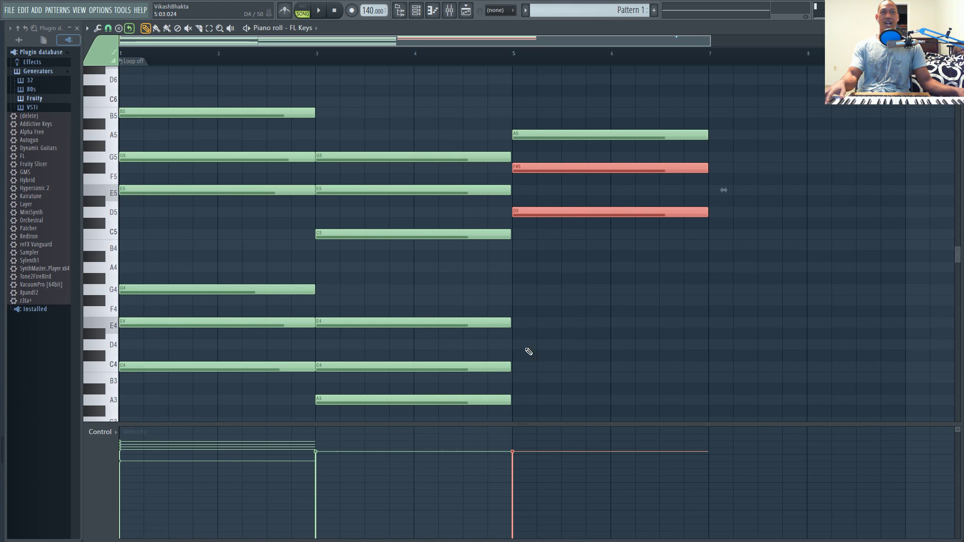
pyautogui.hotkey('ctrl', 'z')
pyautogui.press('space')
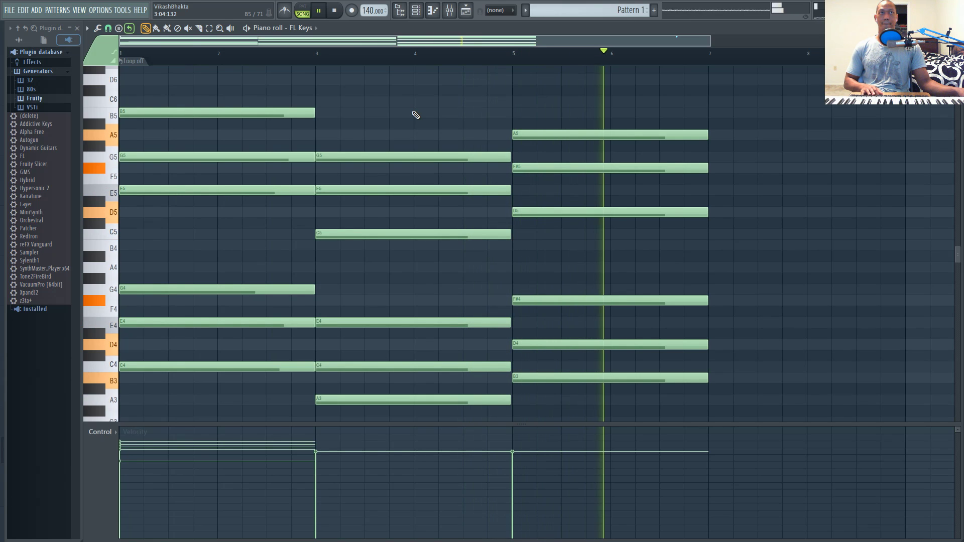
# Draw the fourth chord at bar 7 with F#5, D5 and B4, double D4 and B3 below over G3, and play back the progression
pyautogui.press('space')
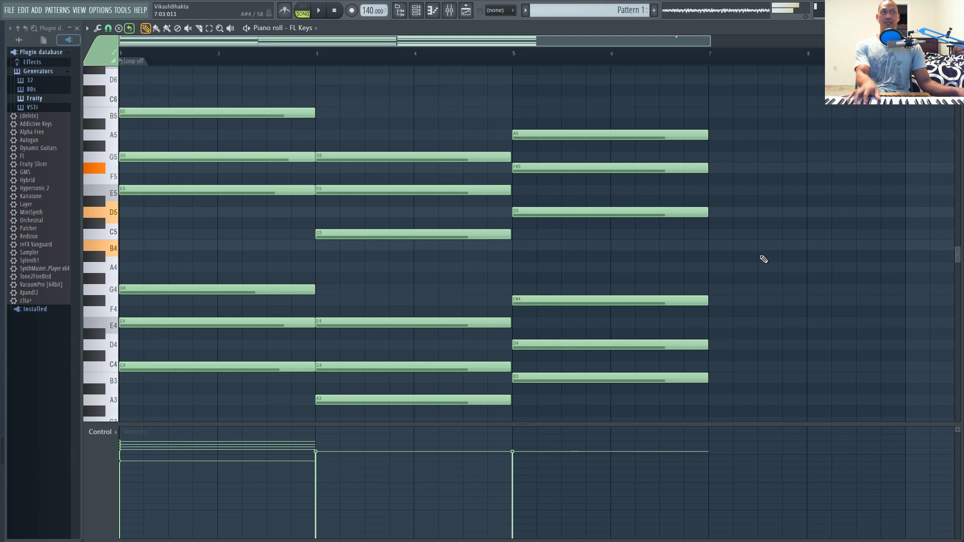
pyautogui.moveTo(723, 168); pyautogui.dragTo(707, 168)
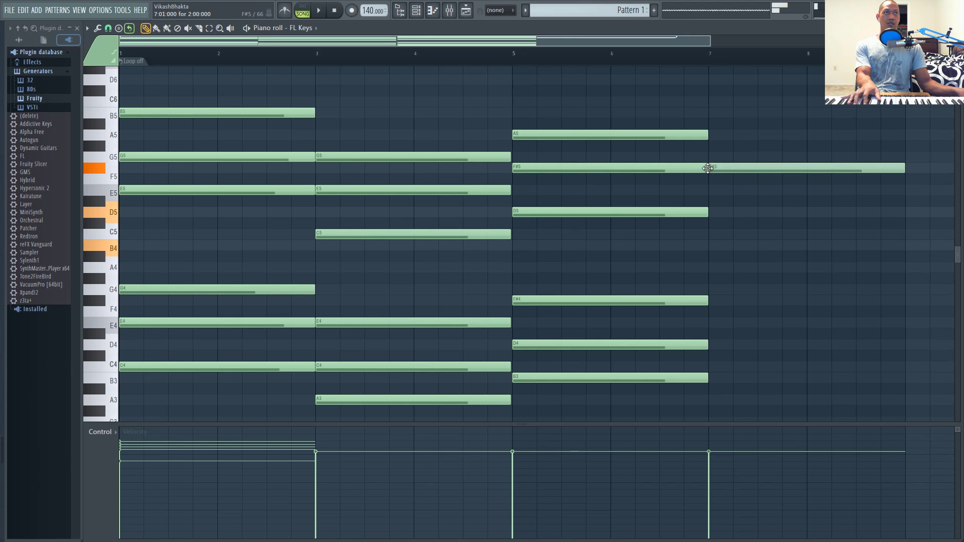
pyautogui.click(723, 212)
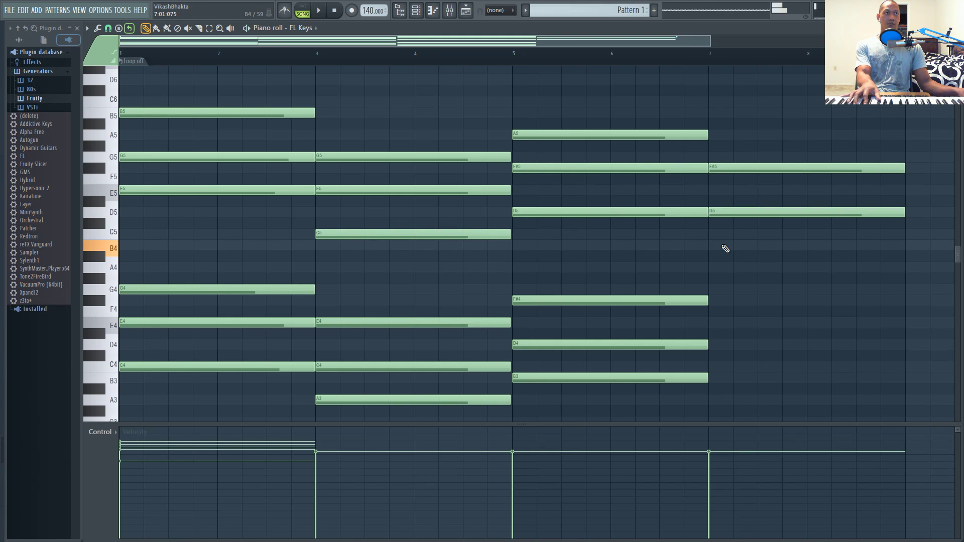
pyautogui.moveTo(726, 246); pyautogui.dragTo(703, 244)
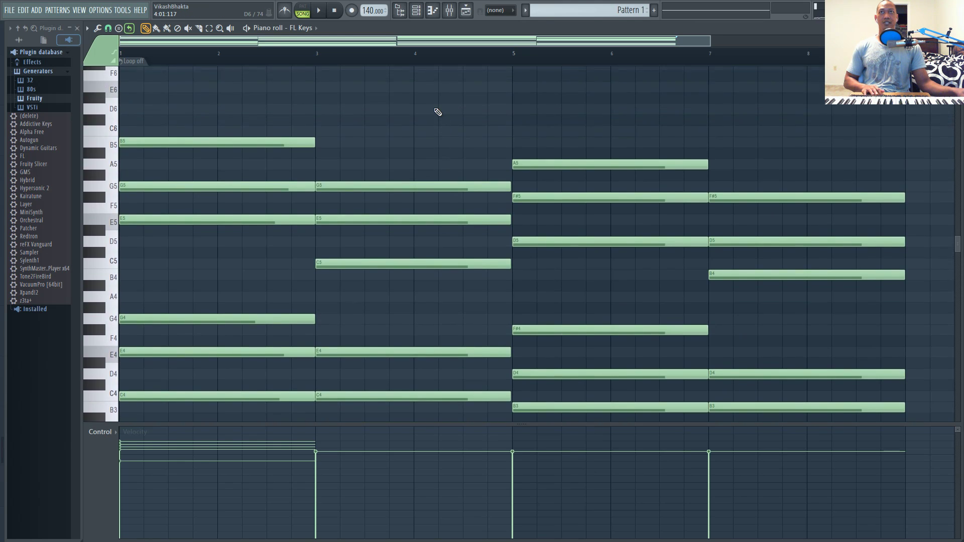
pyautogui.click(317, 13)
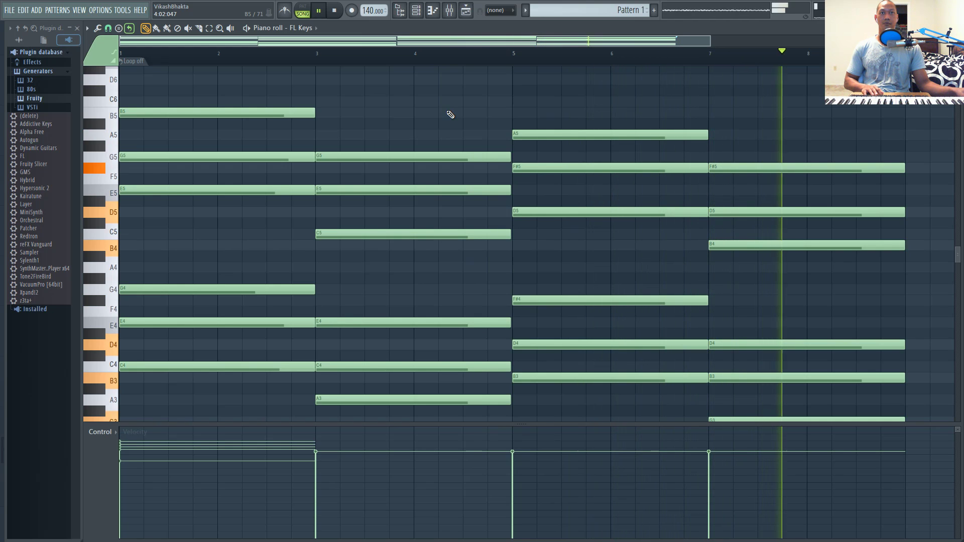
pyautogui.press('space')
# Play back the playlist arrangement to compare the Pattern 2 chords with the Pattern 1 chords
pyautogui.scroll(-2, 452, 114)
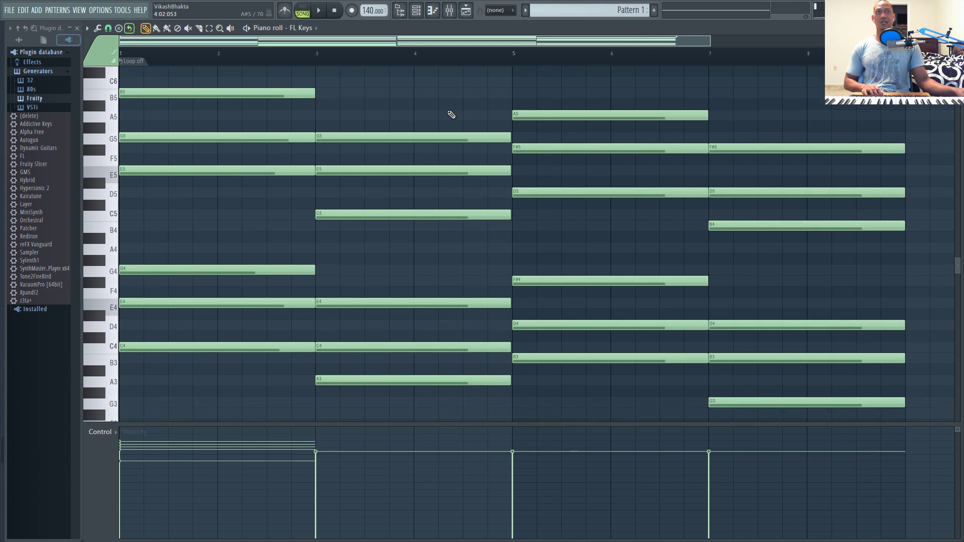
pyautogui.moveTo(717, 40); pyautogui.dragTo(824, 40)
pyautogui.scroll(2, 809, 200)
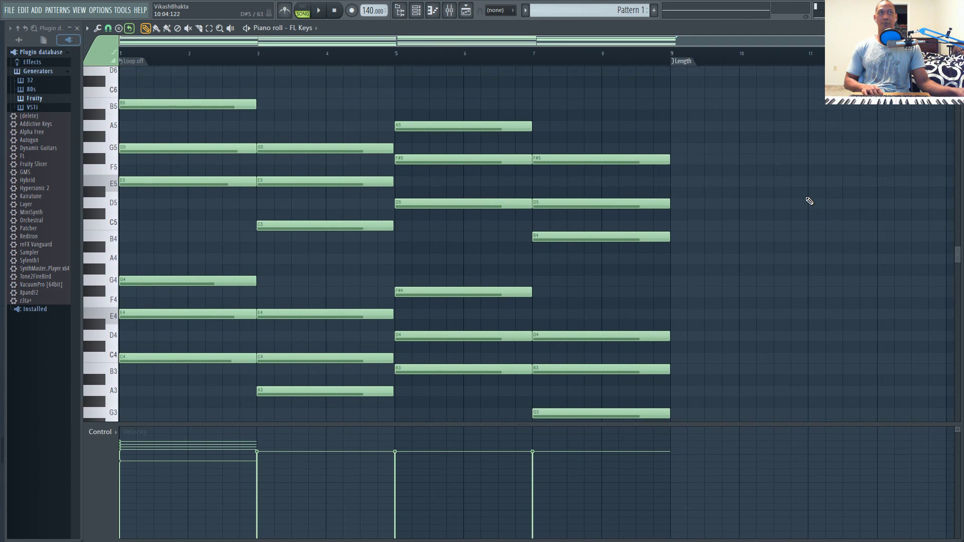
pyautogui.scroll(-2, 807, 200)
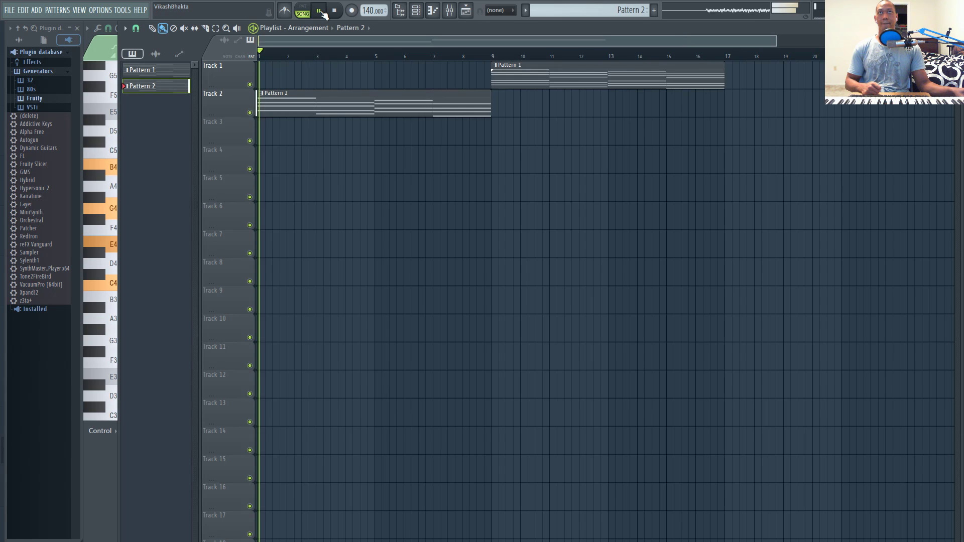
pyautogui.press('space')
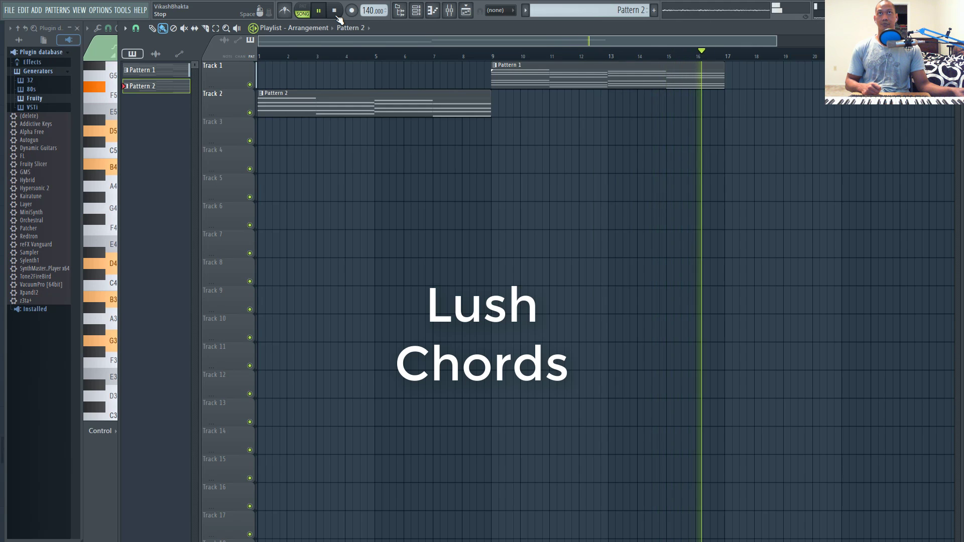
pyautogui.click(336, 14)
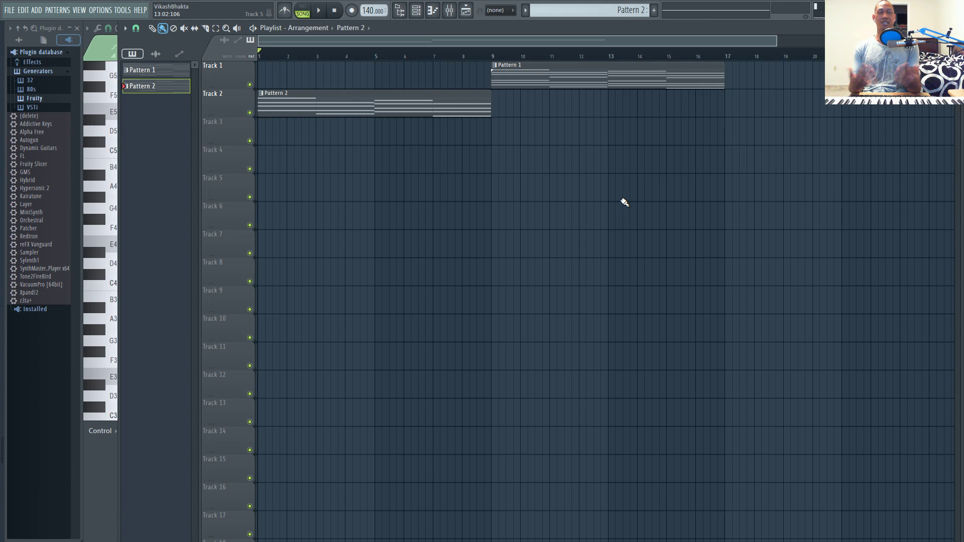
# Inspect Pattern 2 in the piano roll by selecting its first and third chords, and return to the playlist
pyautogui.moveTo(776, 40); pyautogui.dragTo(692, 46)
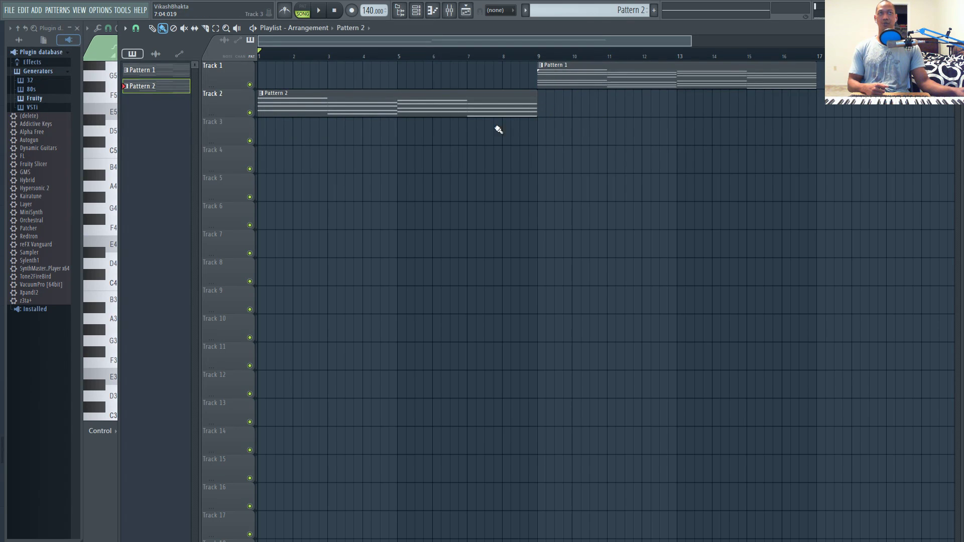
pyautogui.doubleClick(279, 107)
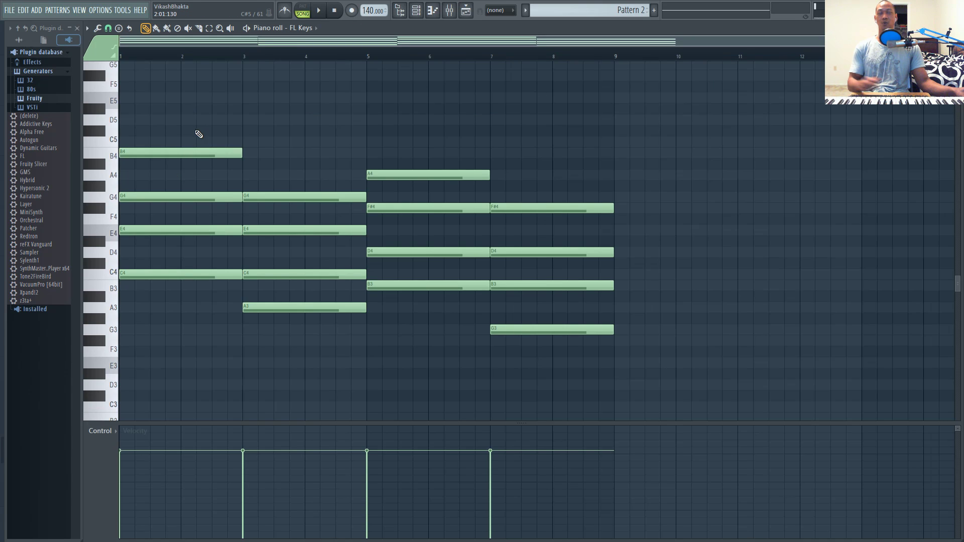
pyautogui.moveTo(165, 117); pyautogui.dragTo(191, 306)
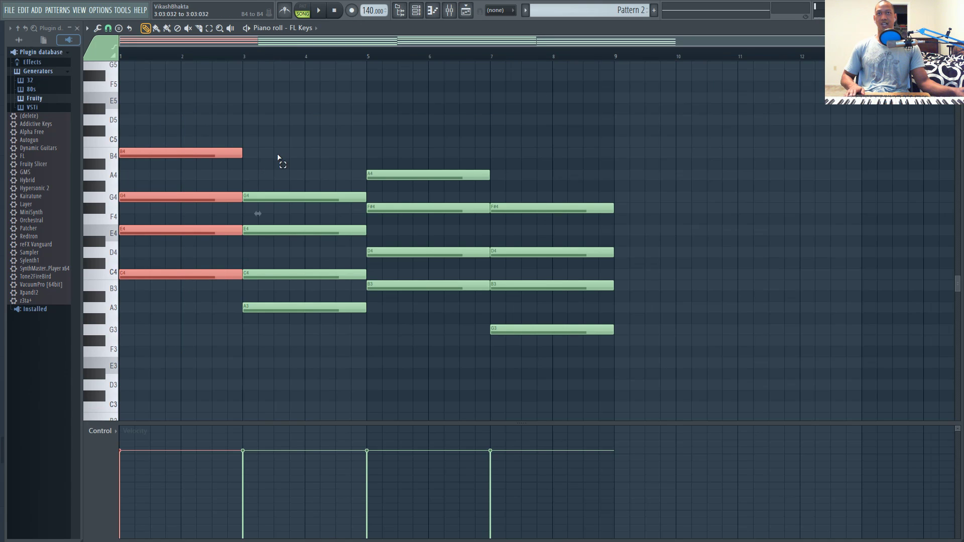
pyautogui.moveTo(443, 126); pyautogui.dragTo(404, 378)
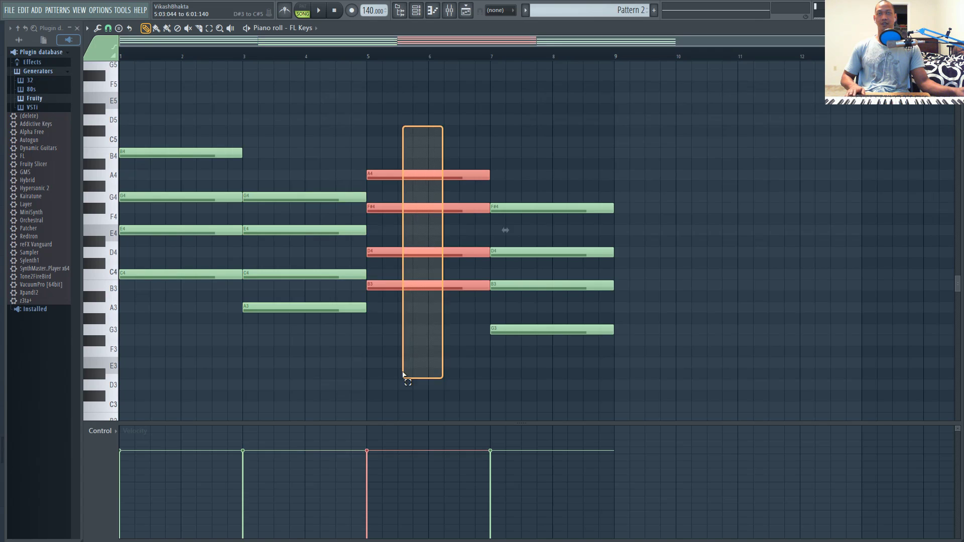
pyautogui.press('F5')
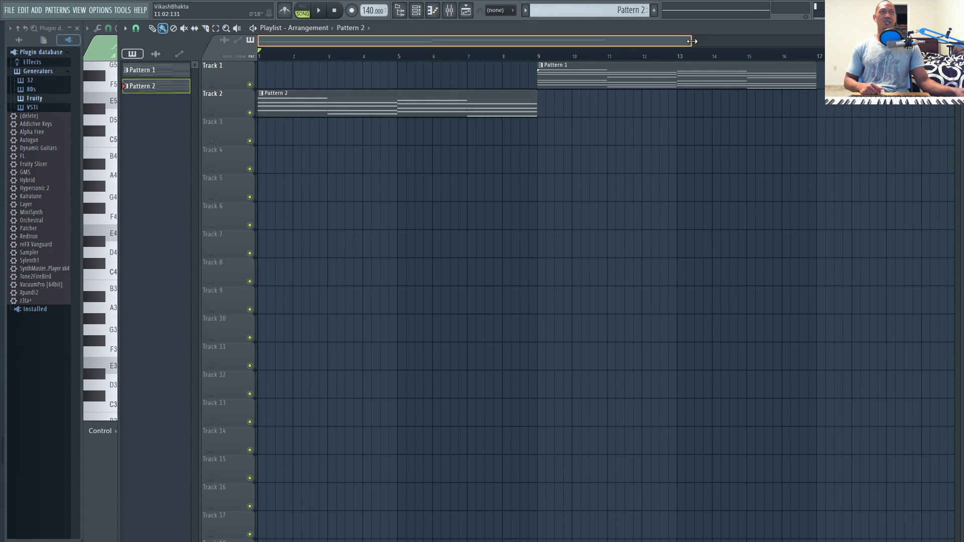
# Open the six-note chord of Pattern 3 in the piano roll and play it back
pyautogui.moveTo(691, 42); pyautogui.dragTo(824, 42)
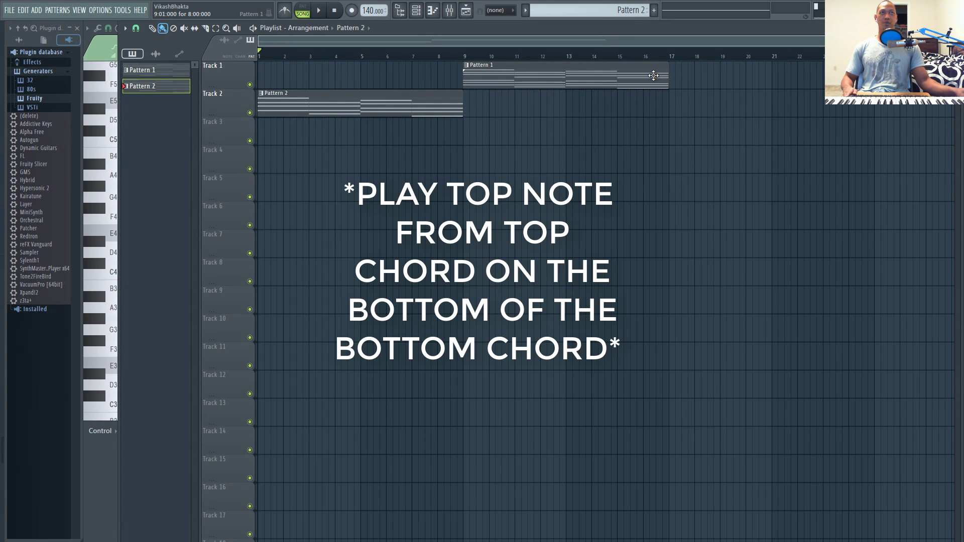
pyautogui.doubleClick(494, 71)
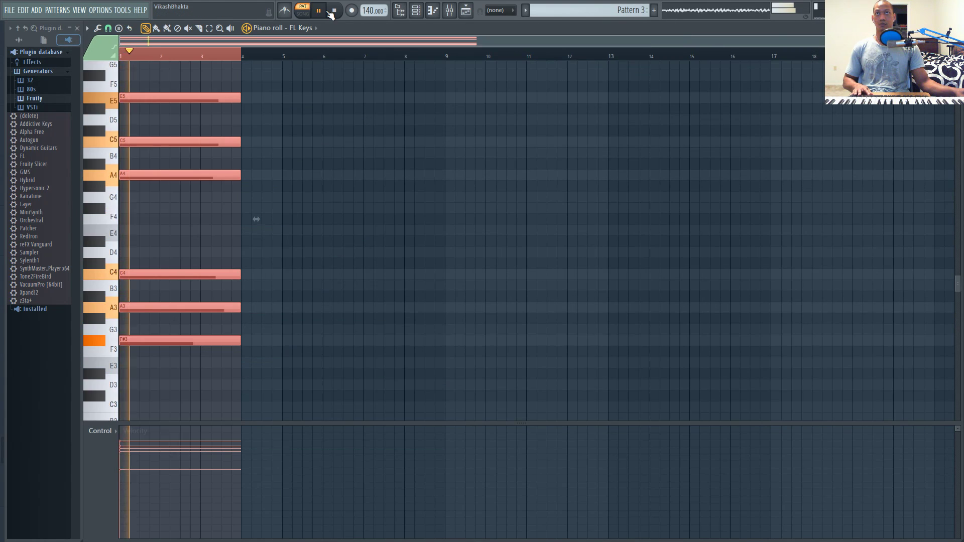
pyautogui.click(335, 10)
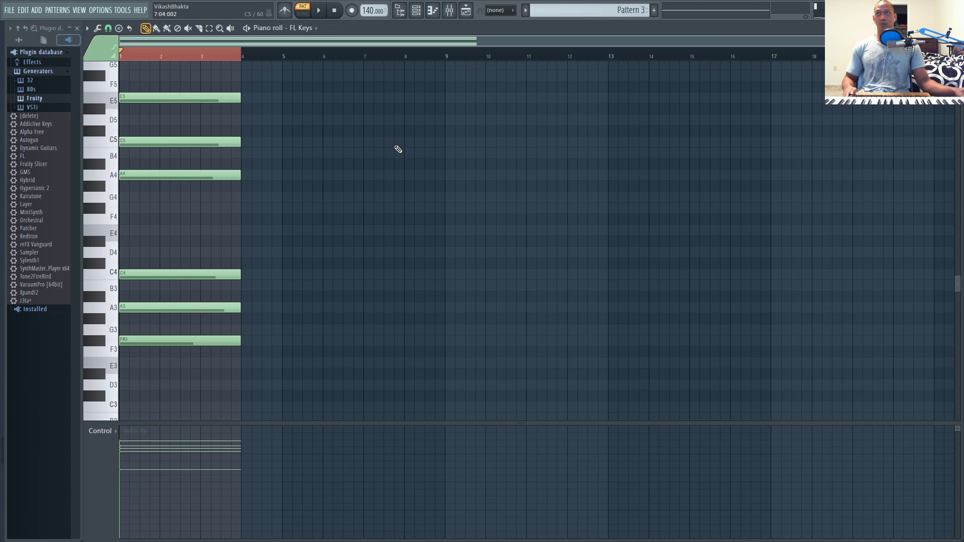
# Lower the bottom note of the Pattern 3 chord to E3 to match its top note E5, and play back the chord
pyautogui.moveTo(254, 127); pyautogui.dragTo(206, 211)
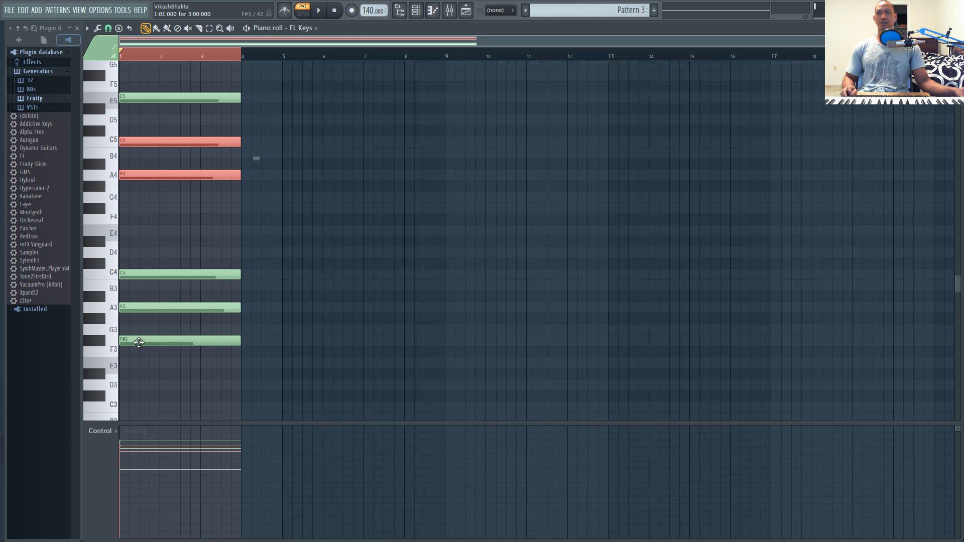
pyautogui.moveTo(127, 327); pyautogui.dragTo(134, 365)
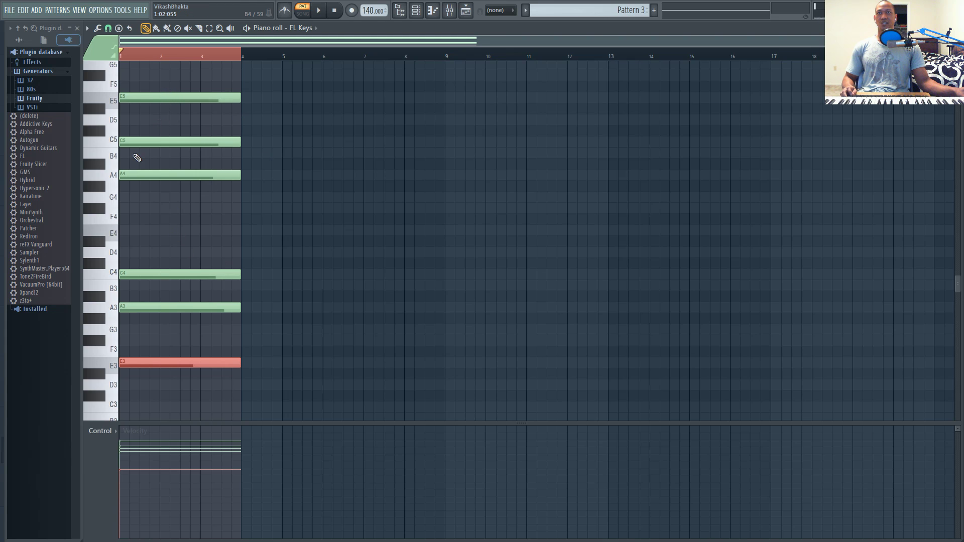
pyautogui.moveTo(145, 83); pyautogui.dragTo(165, 107)
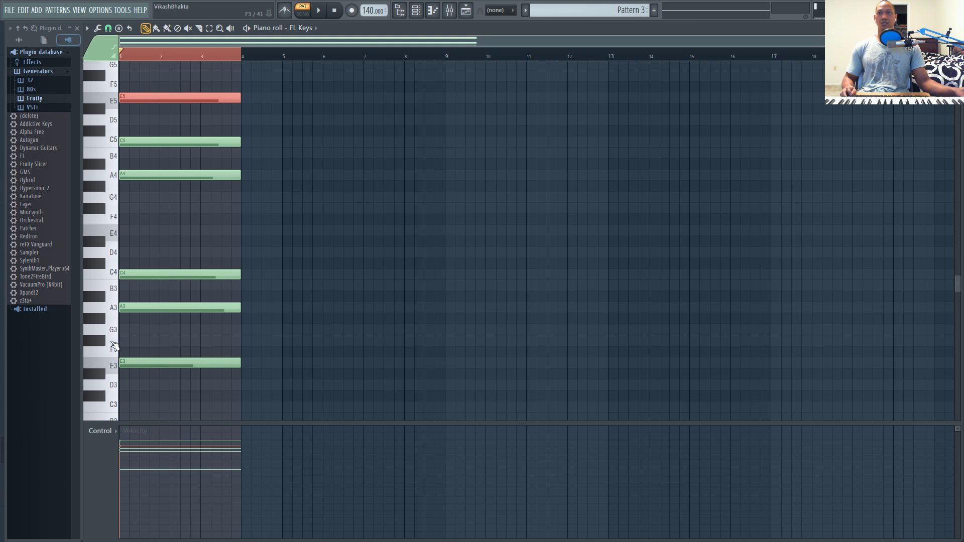
pyautogui.click(323, 13)
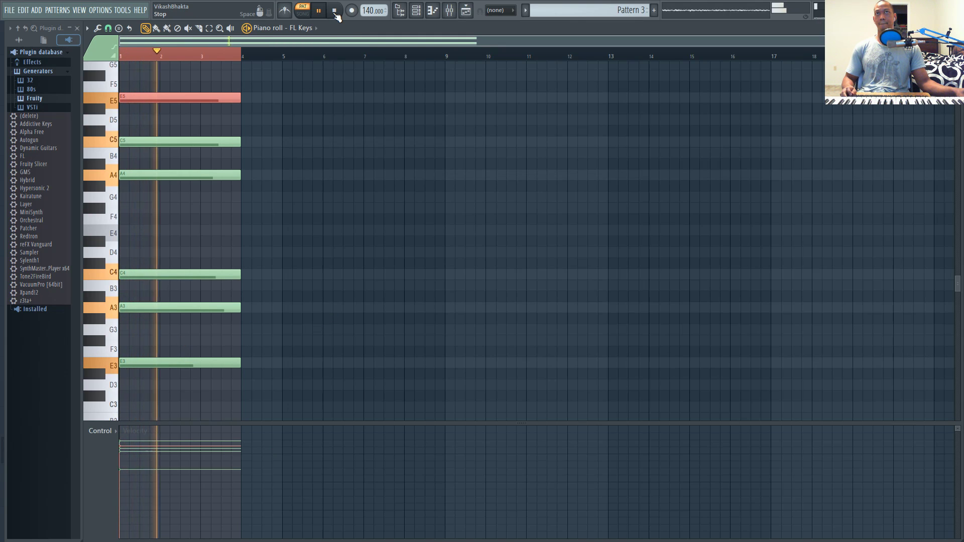
pyautogui.click(334, 11)
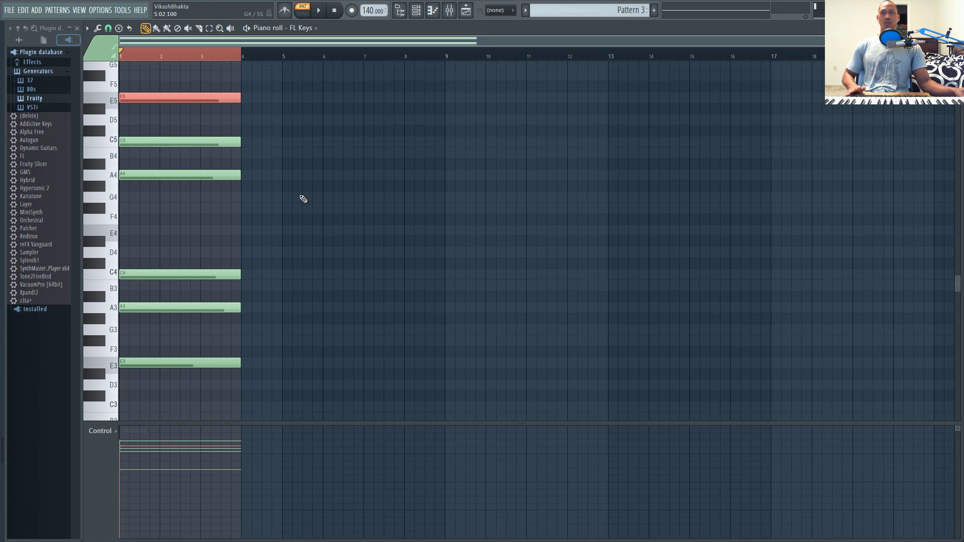
# Examine the chord's two halves by selecting the bottom E3 note and the upper E5, C5 and A4 notes
pyautogui.click(141, 363)
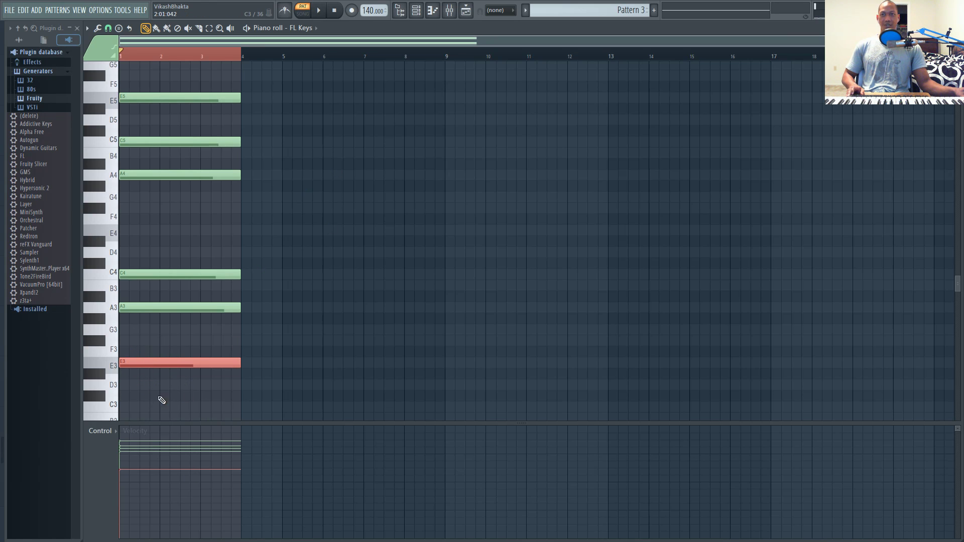
pyautogui.keyDown('ctrl'); pyautogui.scroll(3, 618, 233); pyautogui.keyUp('ctrl')
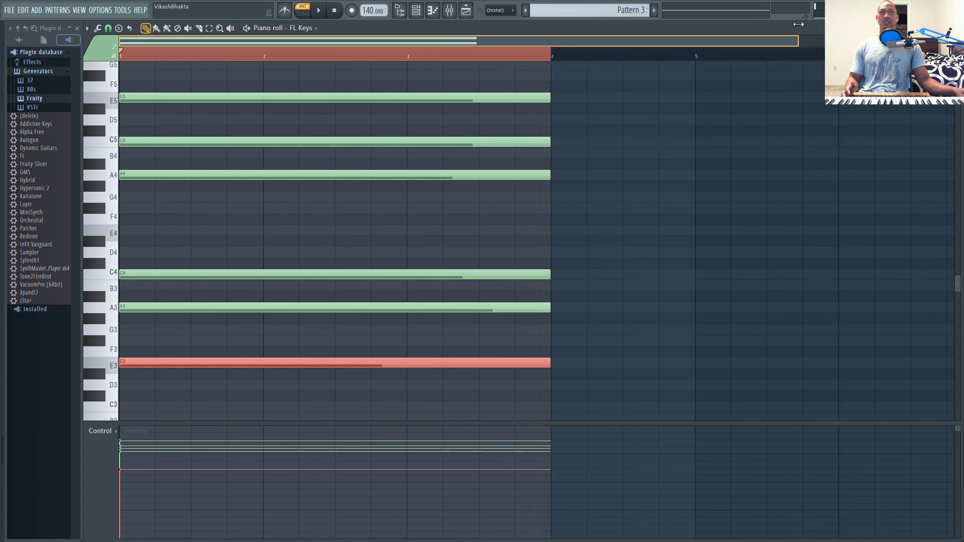
pyautogui.moveTo(146, 82); pyautogui.dragTo(213, 210)
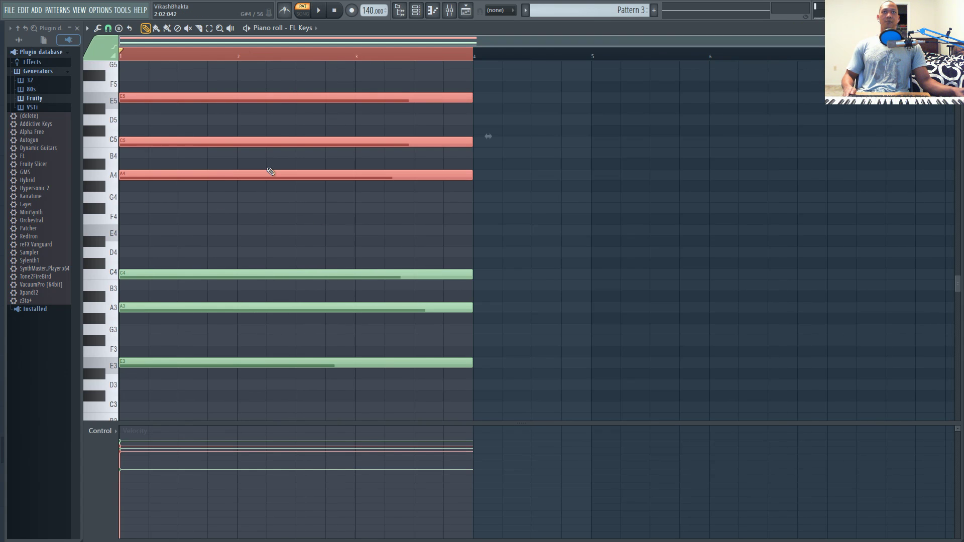
pyautogui.hotkey('ctrl', 'alt', 'Down')
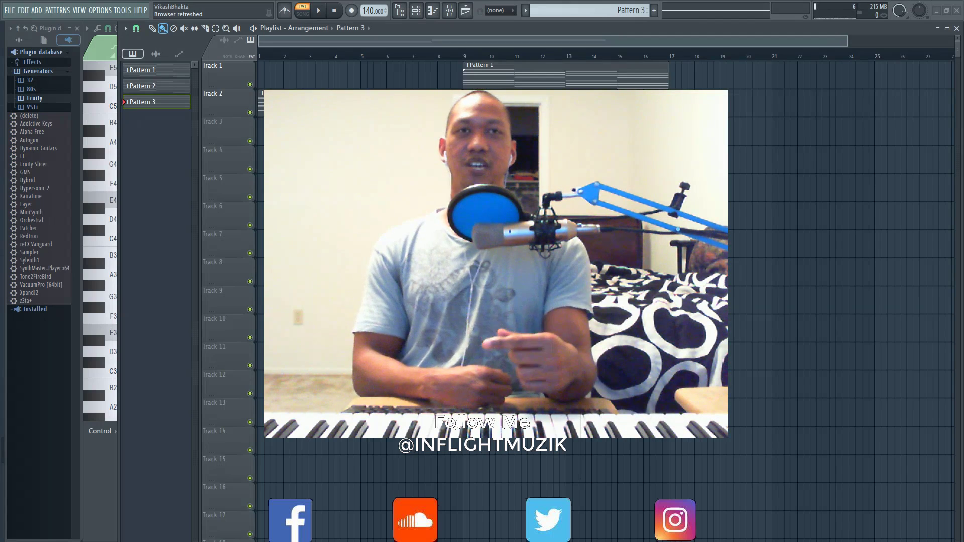
pyautogui.press('F6')
pyautogui.press('F9')
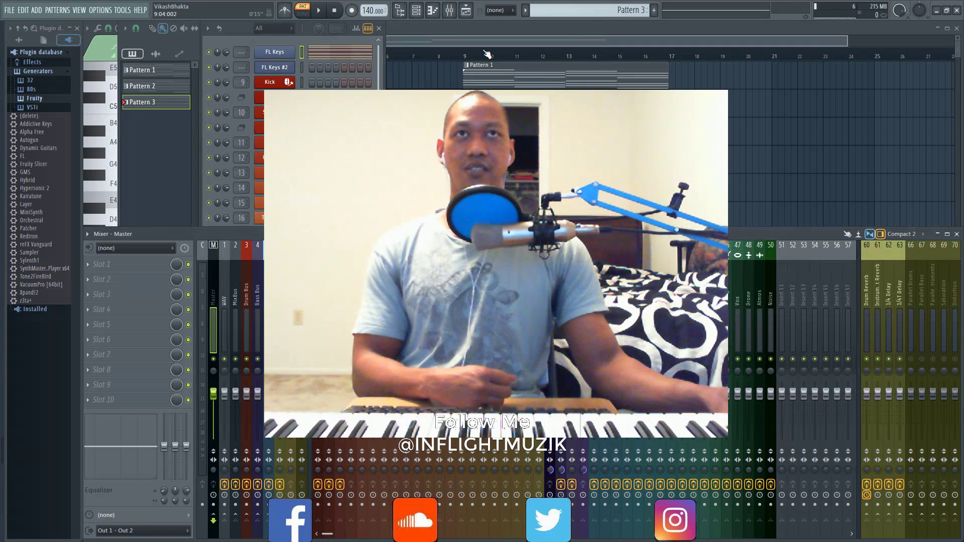
pyautogui.click(468, 32)
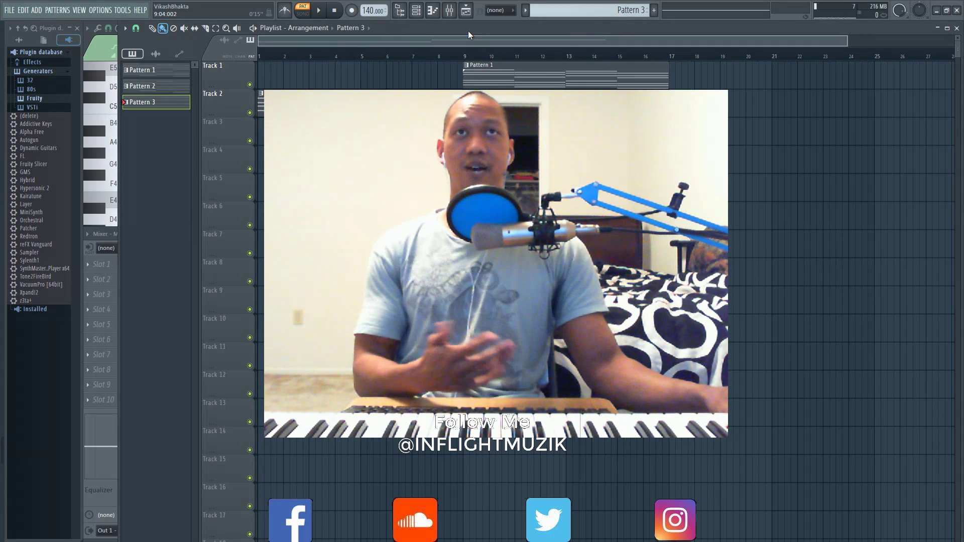